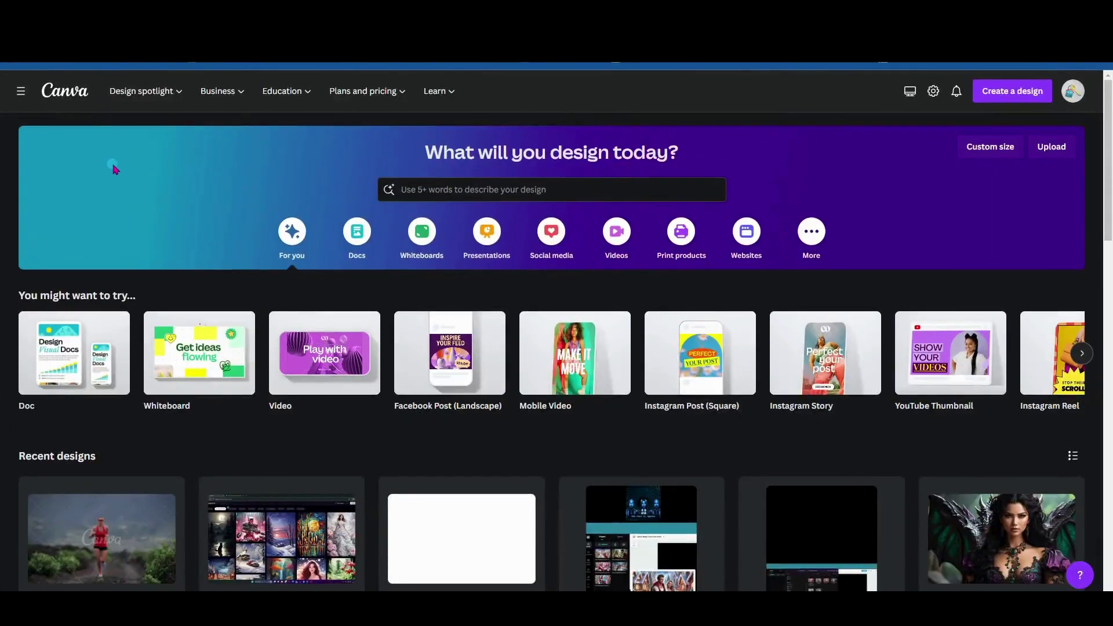
Start a new Video design and search Elements for 'running' video clips.
click(1025, 95)
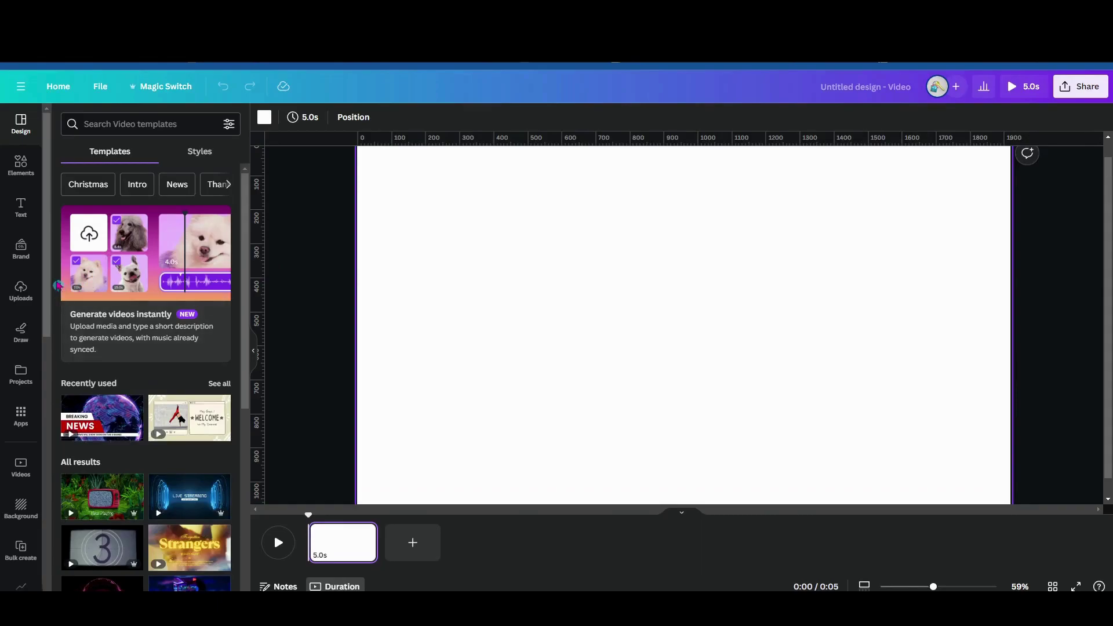
click(19, 165)
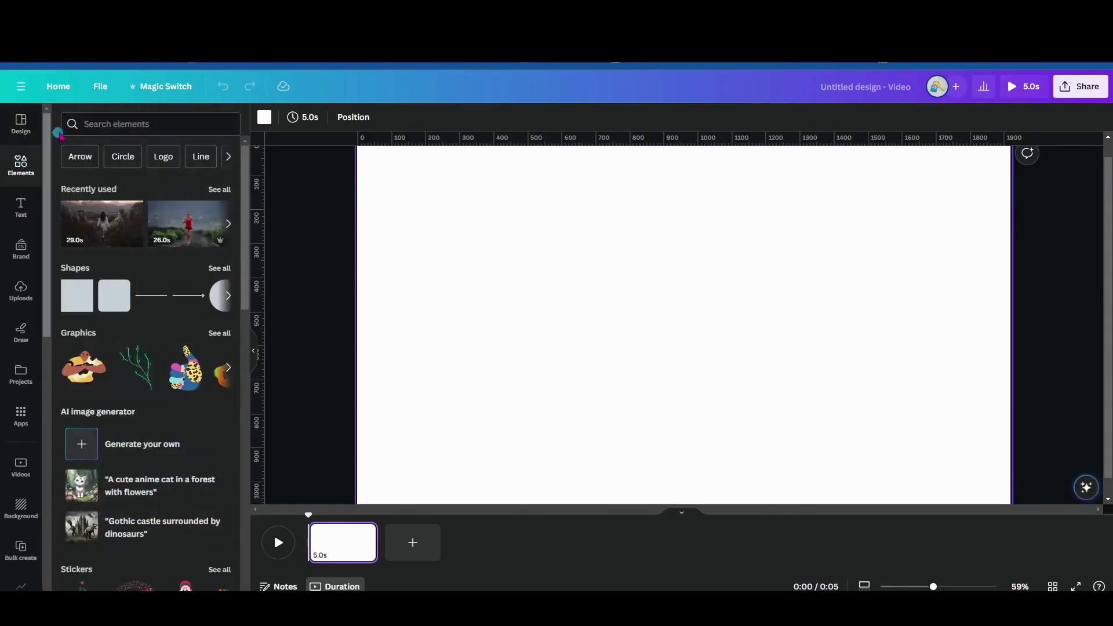
click(117, 124)
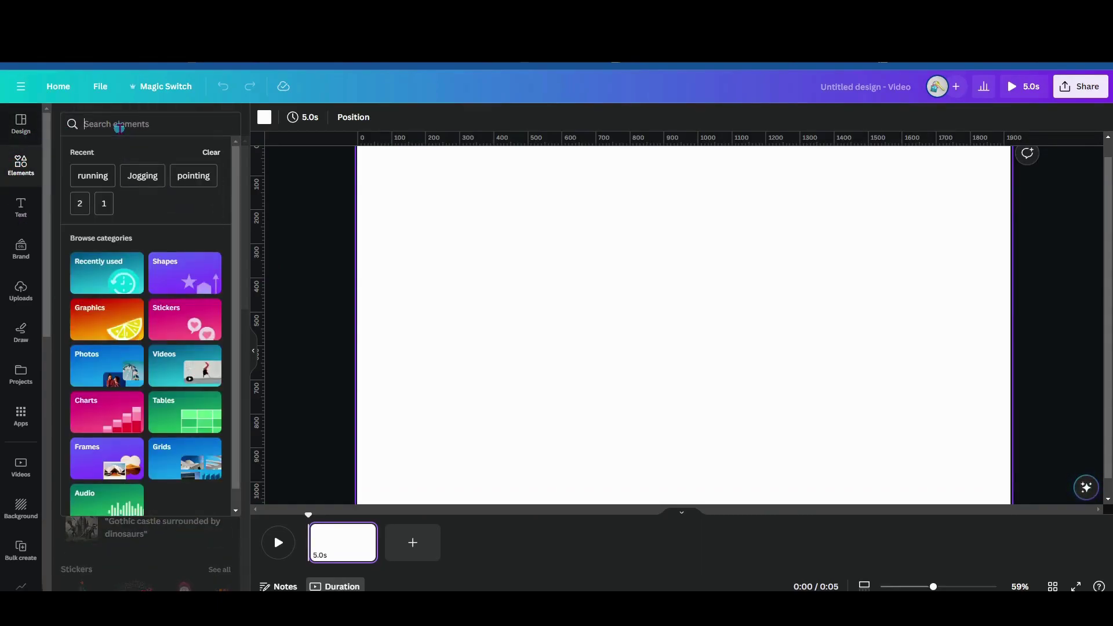
text(running)
key(Return)
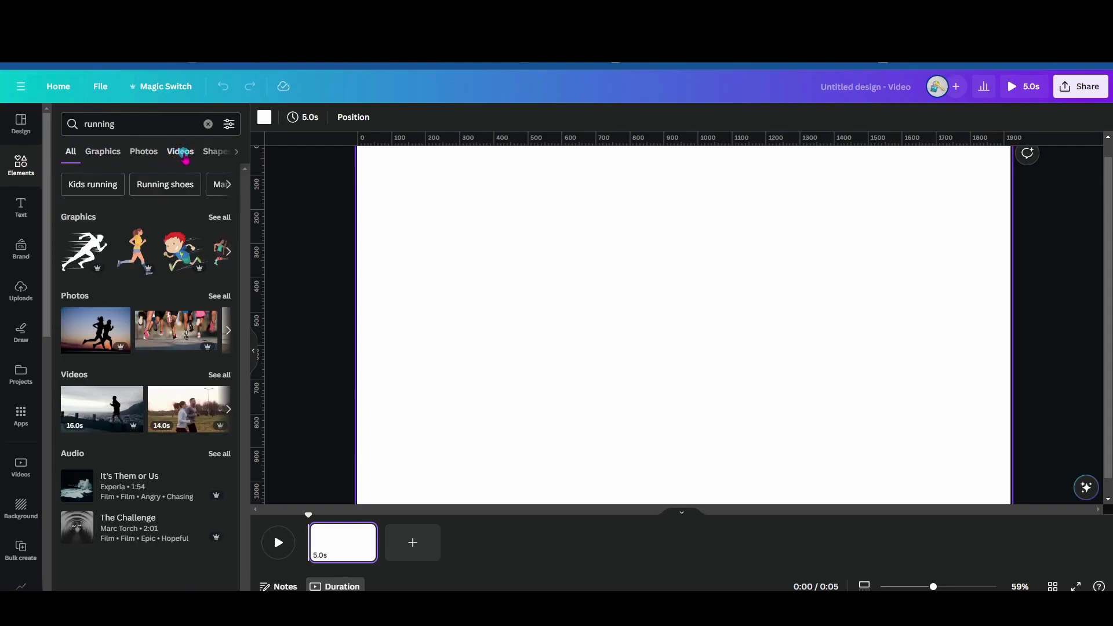
click(181, 153)
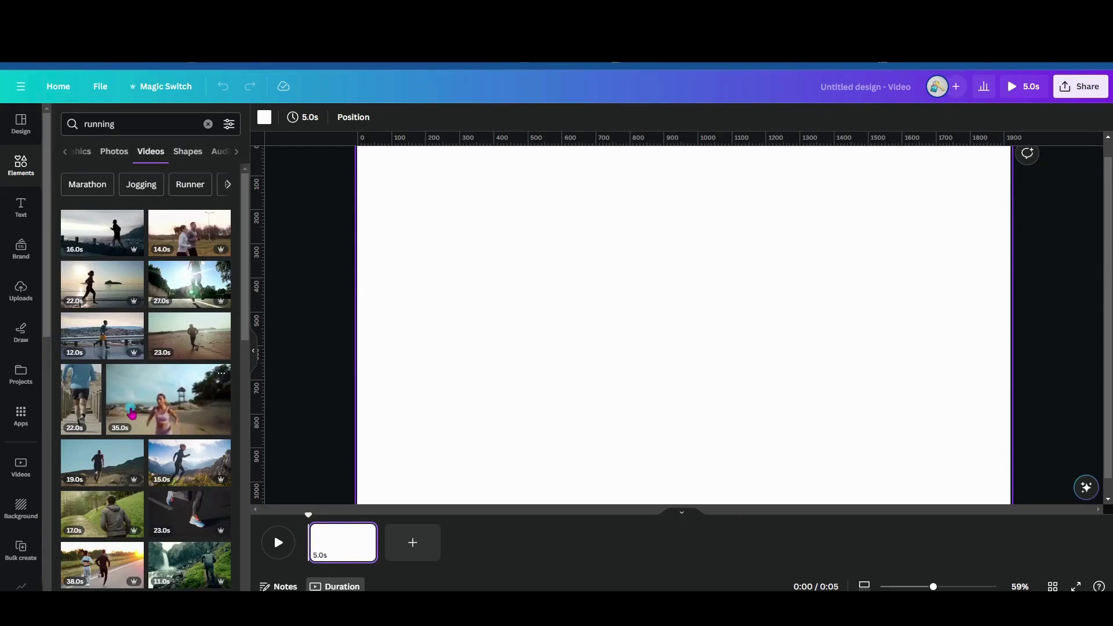
Add the 35-second beach running clip and stretch it to fill the whole page.
click(132, 413)
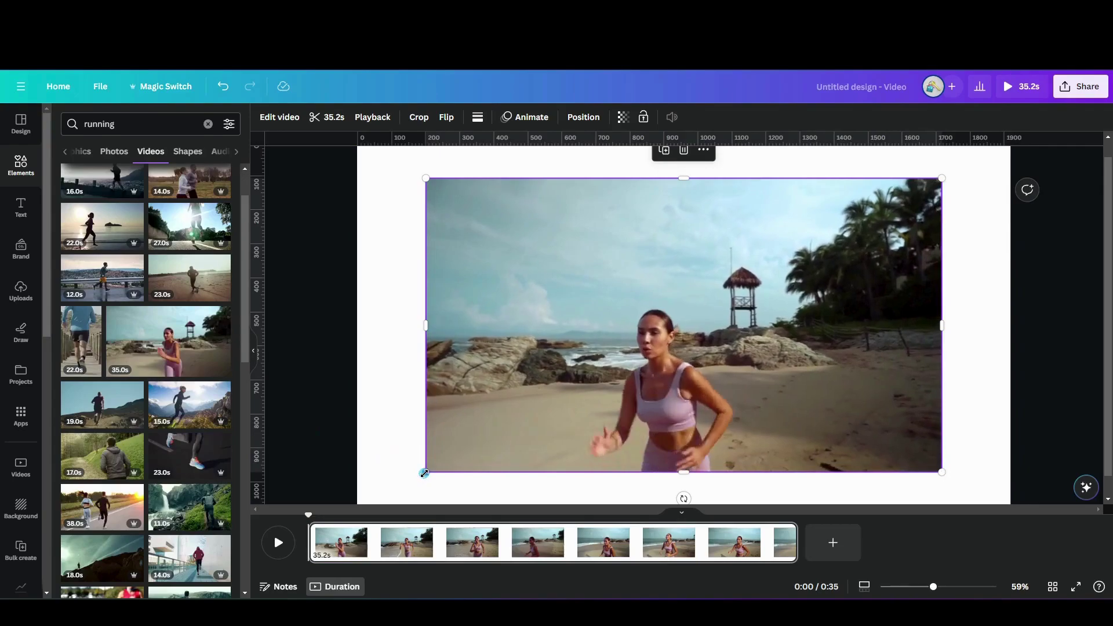
drag(425, 473, 354, 513)
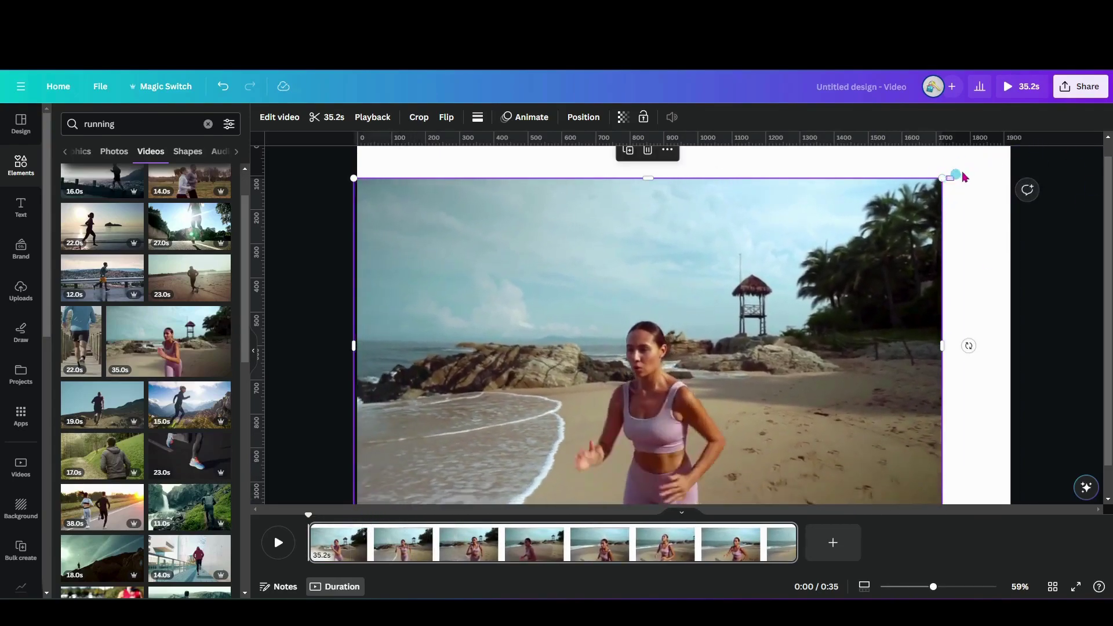
click(946, 185)
click(940, 182)
drag(943, 178, 1012, 145)
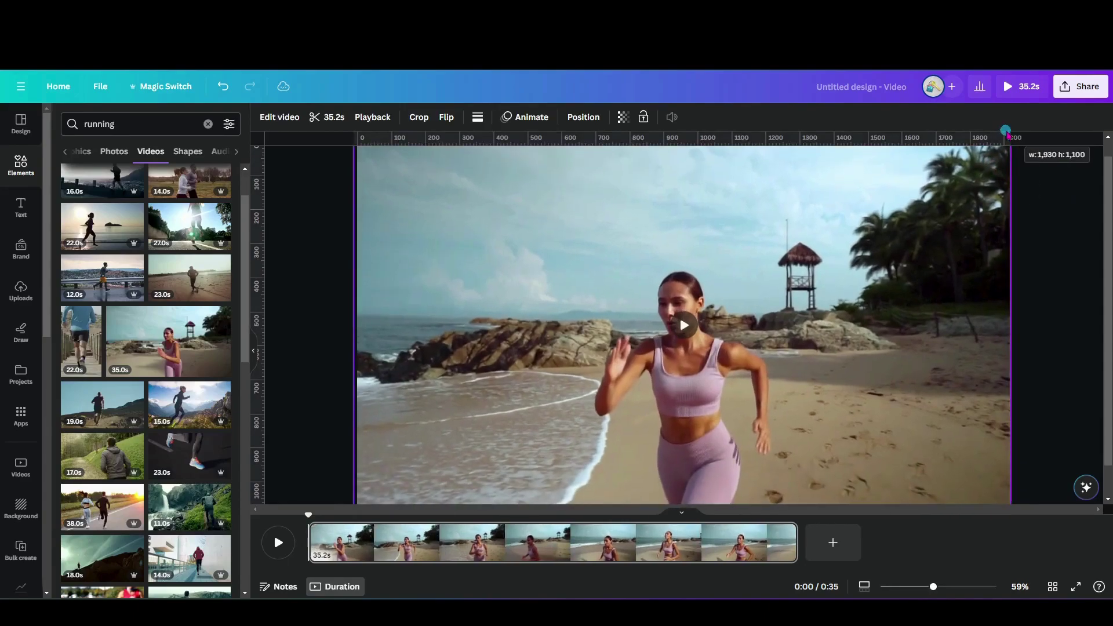
key(ctrl+minus)
Split the clip at 0:05 and delete the 30.1s remainder, leaving 5 seconds.
click(278, 542)
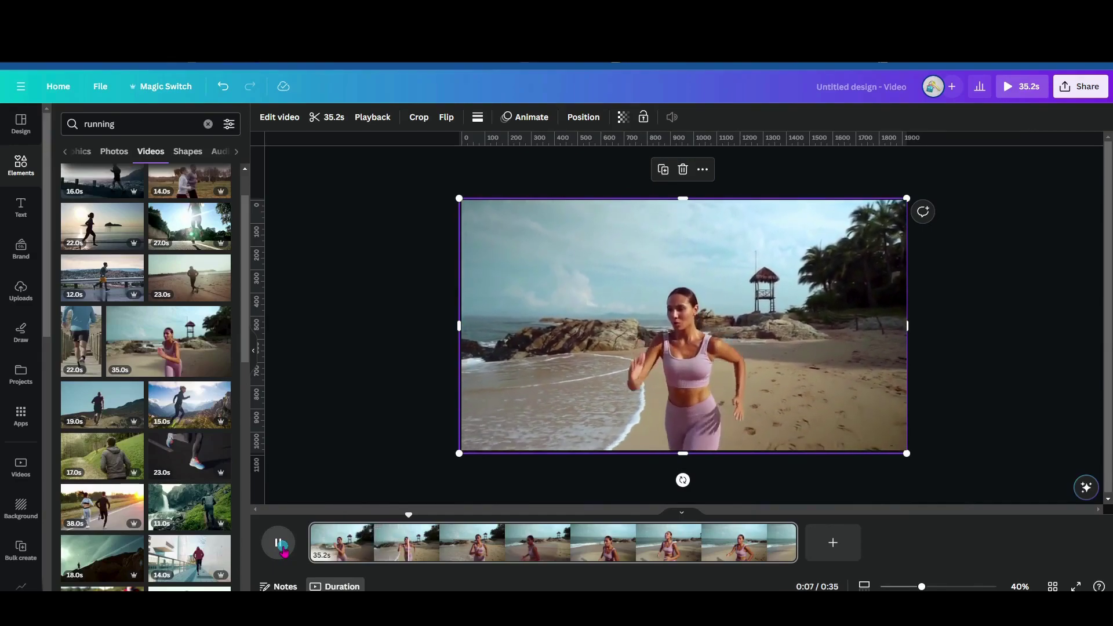
click(280, 545)
click(380, 545)
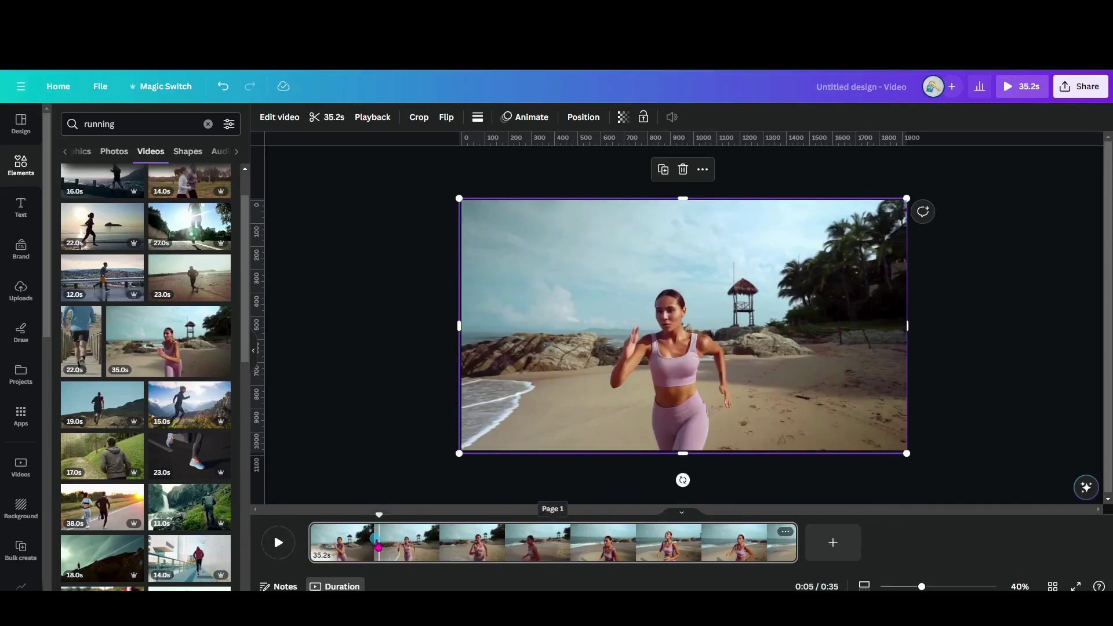
right_click(380, 545)
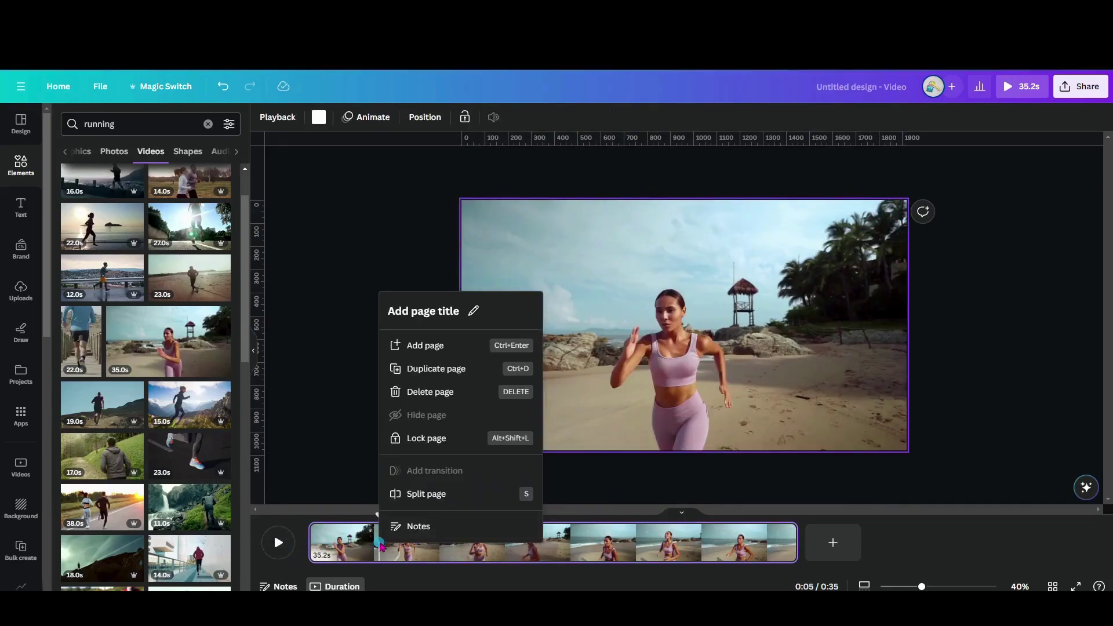
click(415, 494)
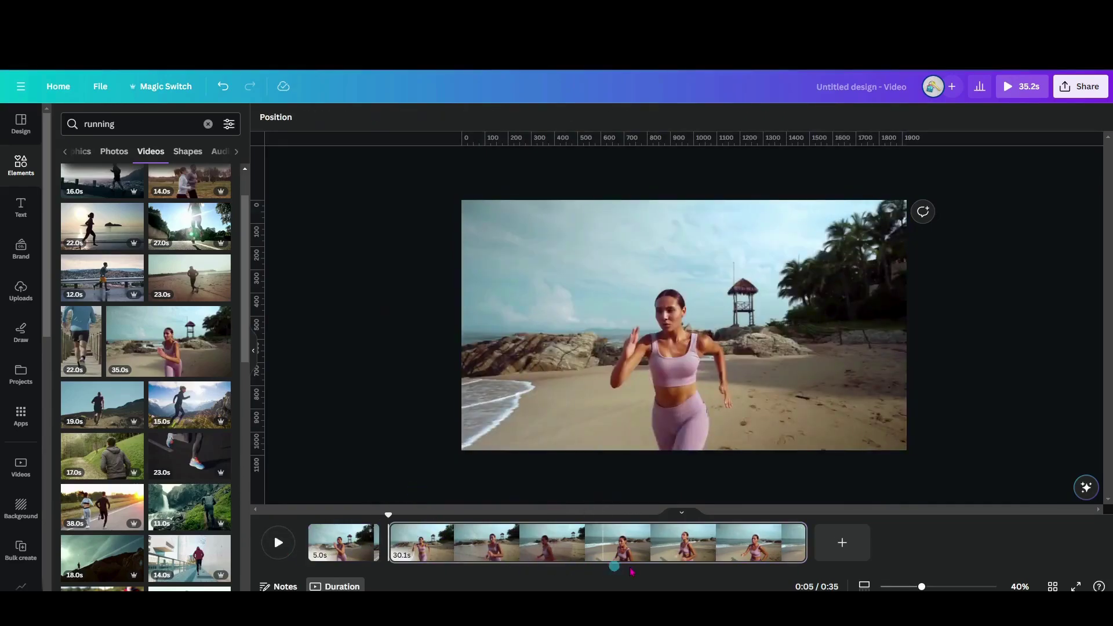
click(794, 532)
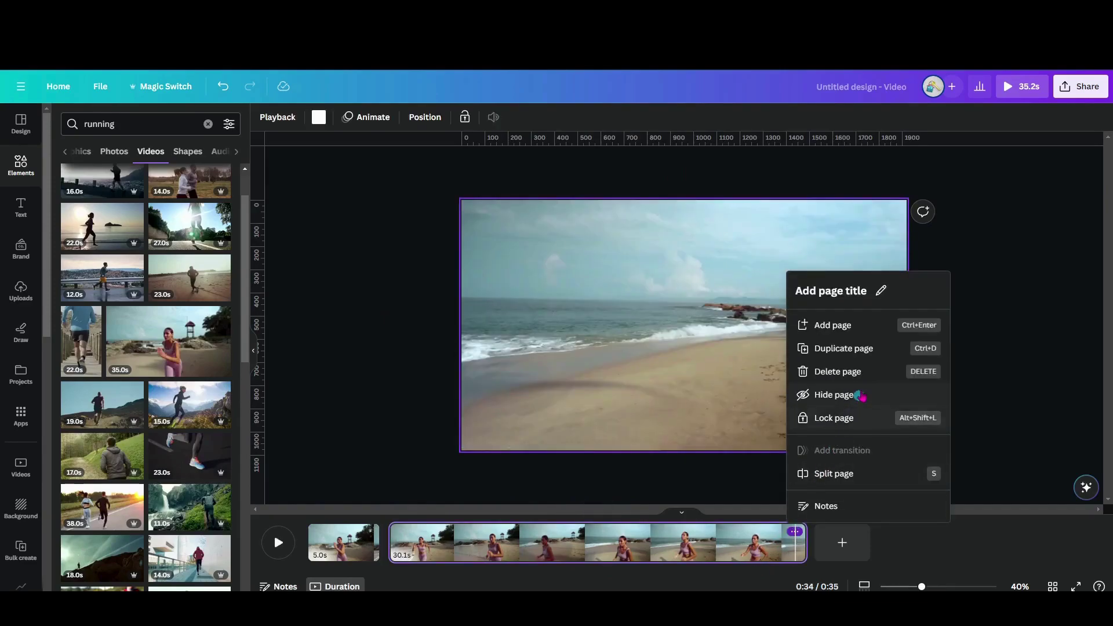
click(859, 374)
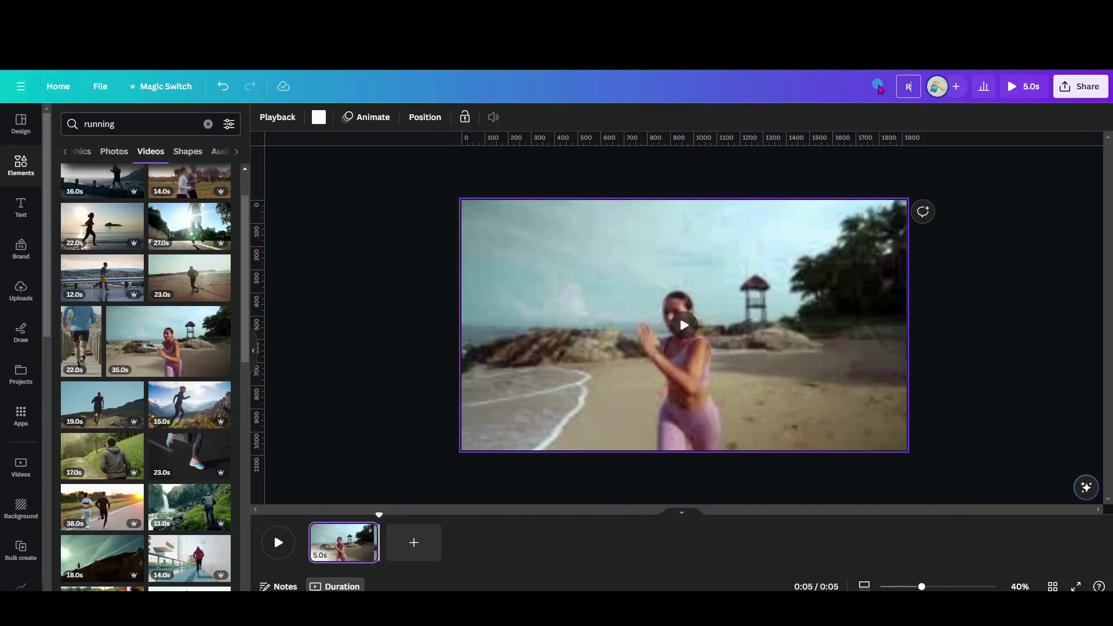
Download the design from Share > Download as an MP4 Video at 1080p (HD).
click(880, 88)
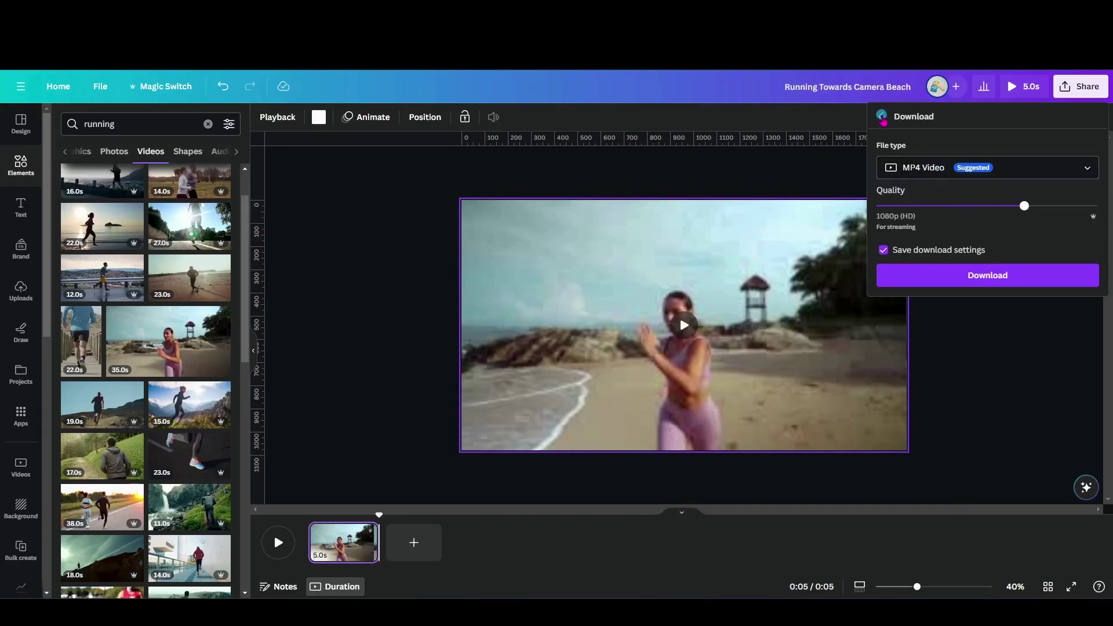
click(882, 117)
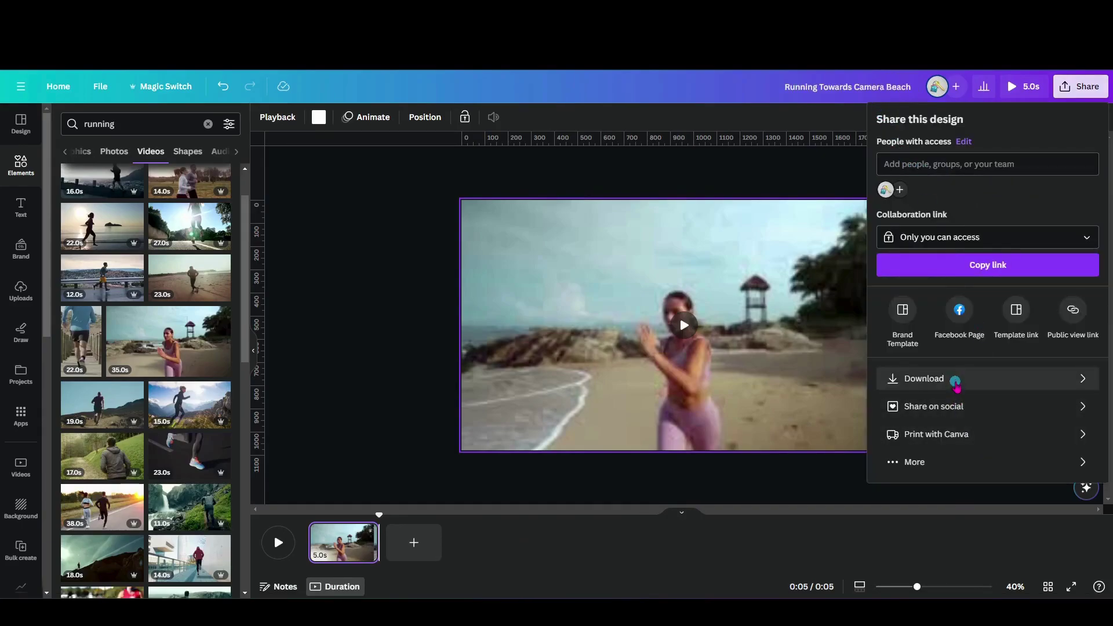
click(955, 379)
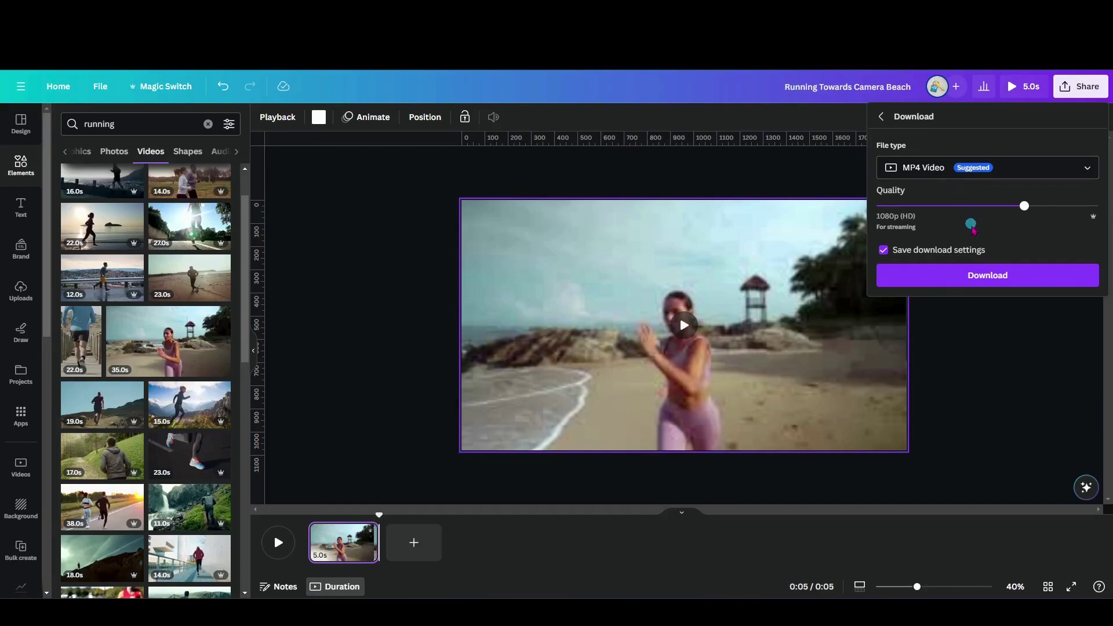
click(1001, 281)
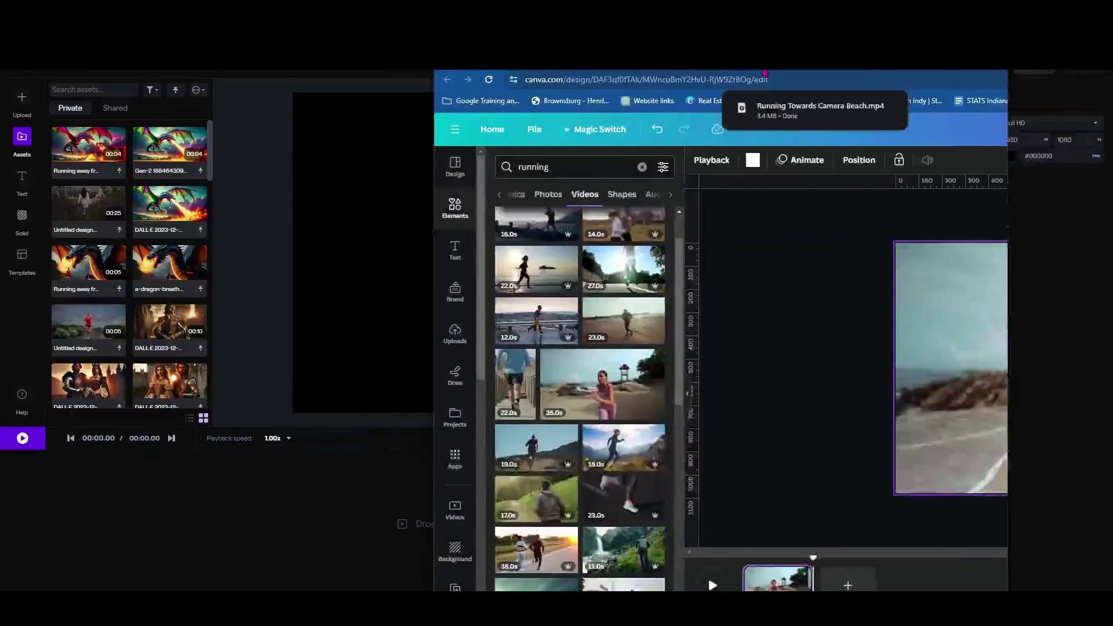
Drag 'Running Towards Camera Beach.mp4' into the Runway timeline and maximise the editor.
drag(926, 87, 120, 248)
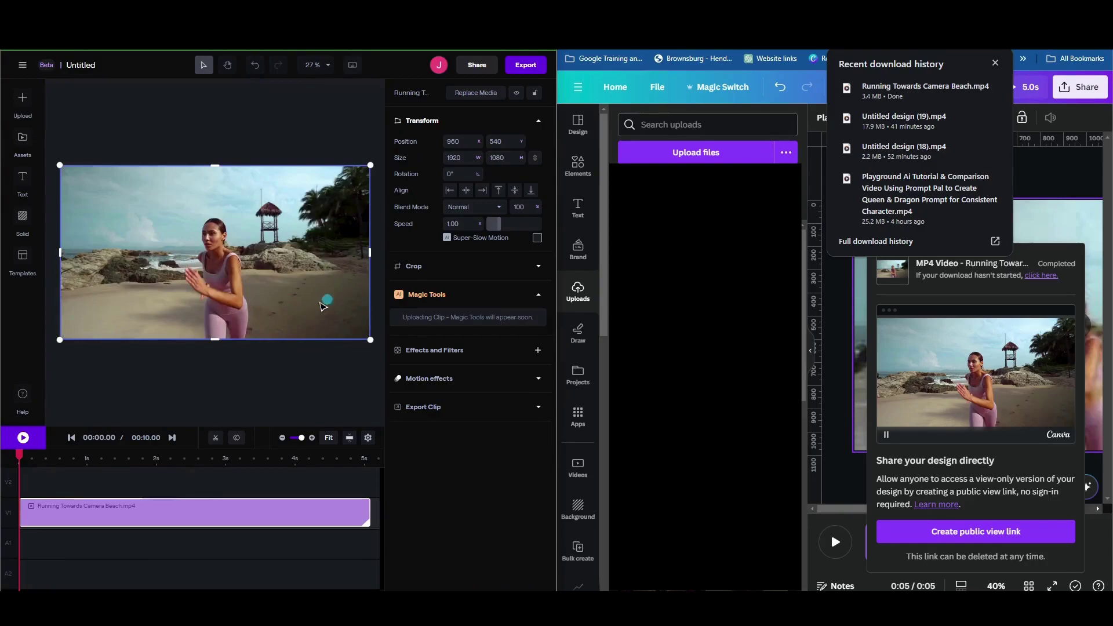
key(super+Down)
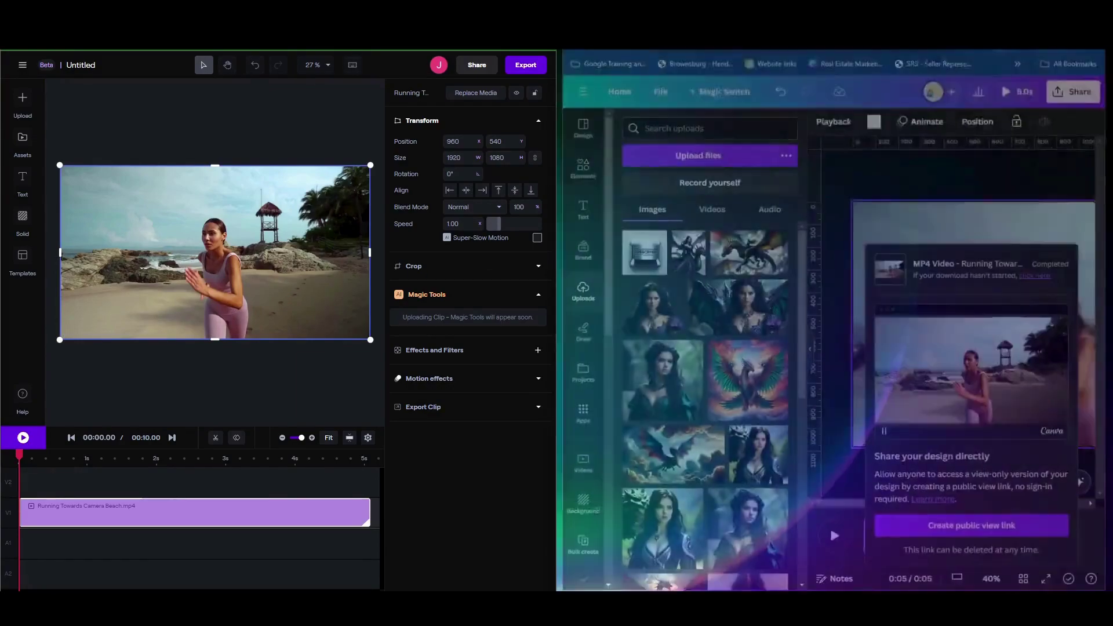
key(super+Up)
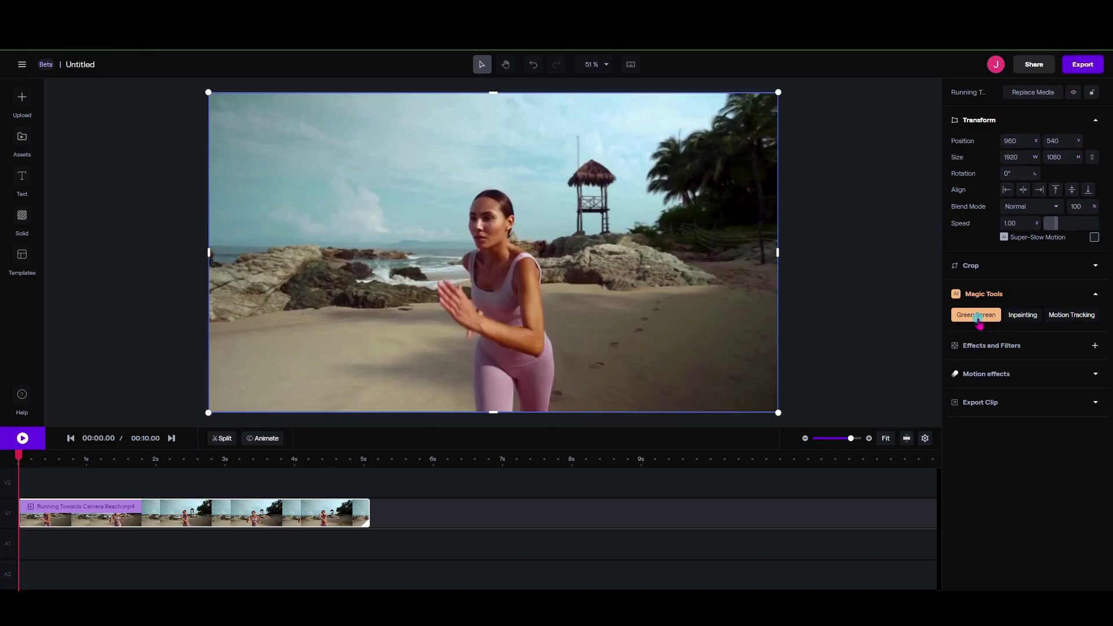
Green Screen mask the running woman by marking her neck, chest, leg and hand.
click(978, 316)
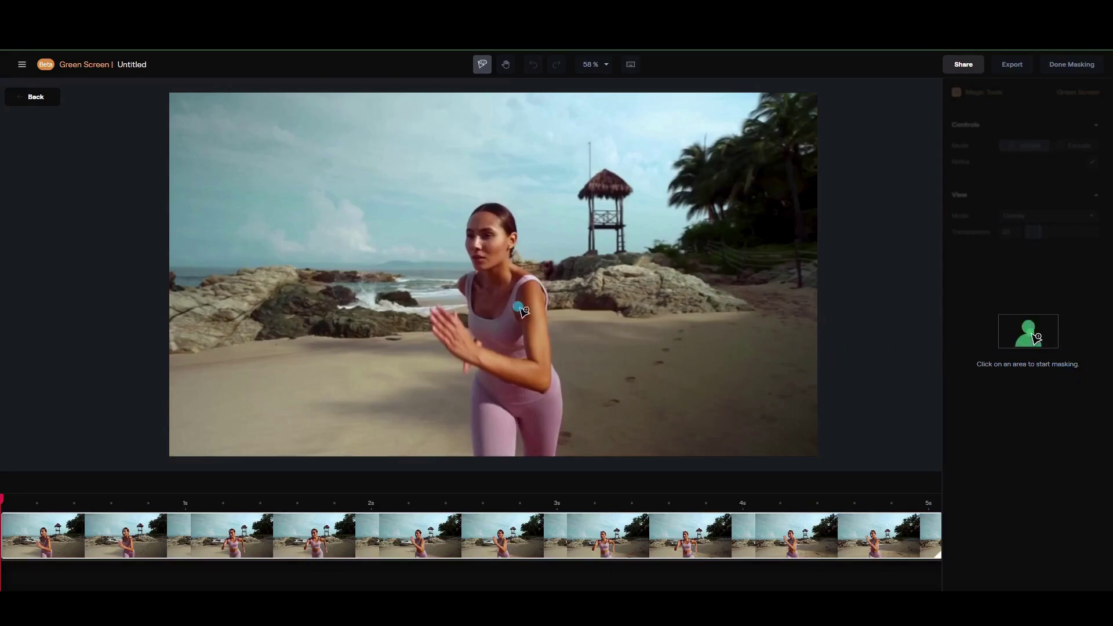
click(486, 257)
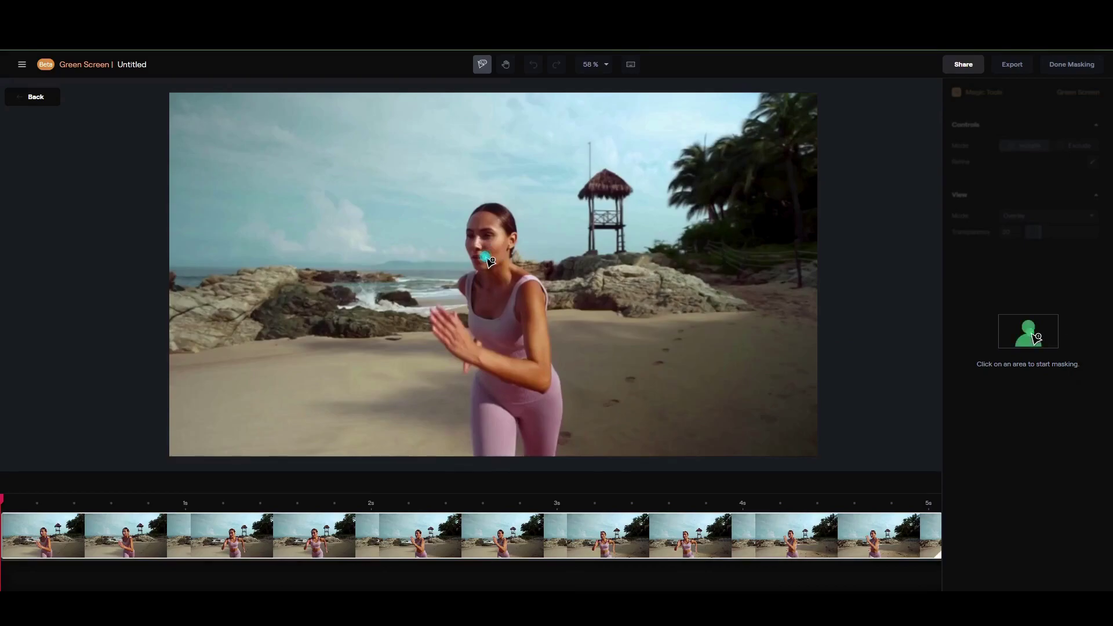
click(510, 348)
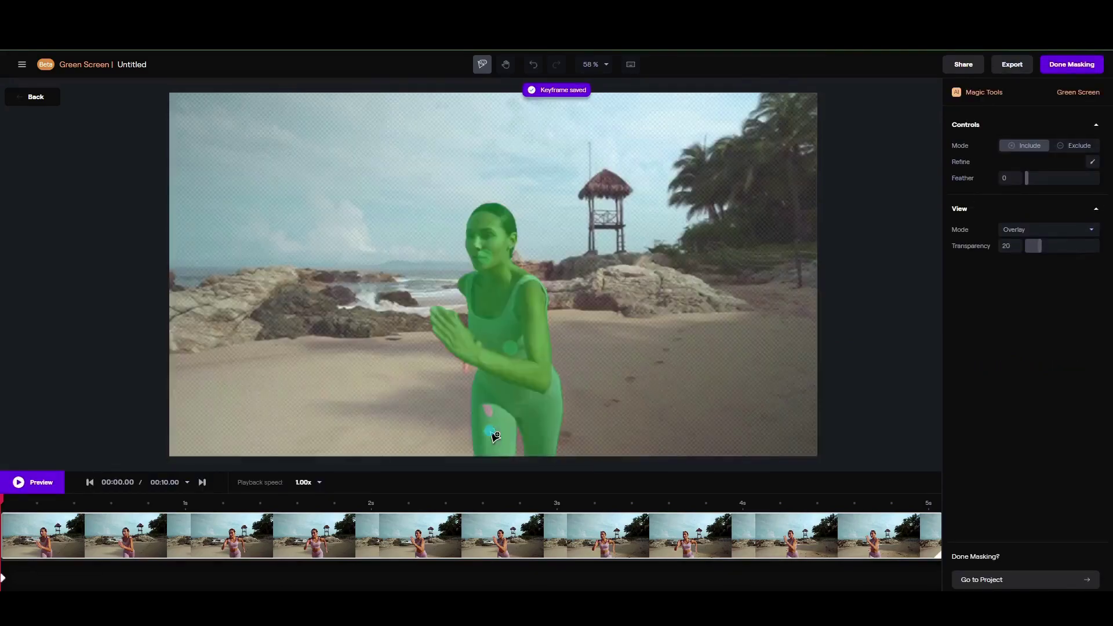
click(490, 431)
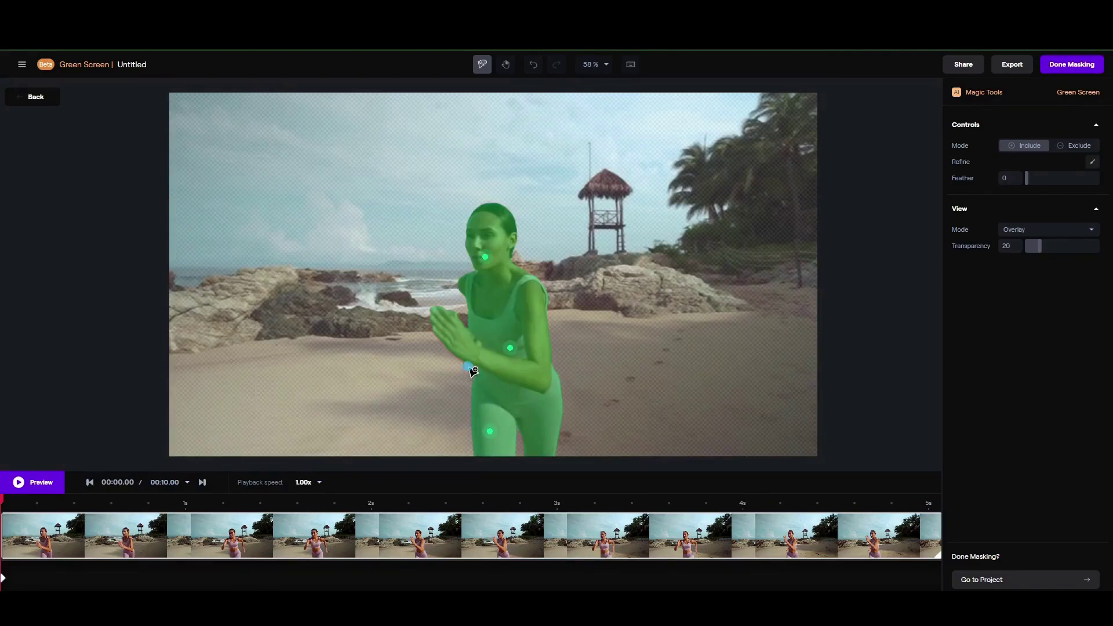
drag(489, 355, 473, 369)
Preview the masked clip from the start and click Done Masking.
click(19, 483)
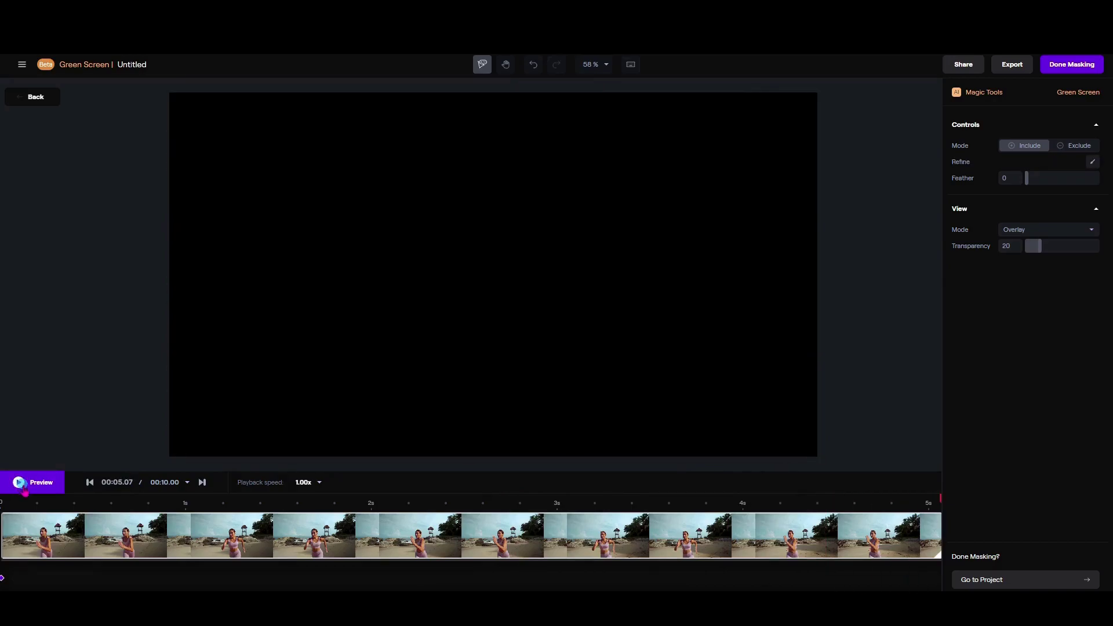
drag(940, 500, 3, 500)
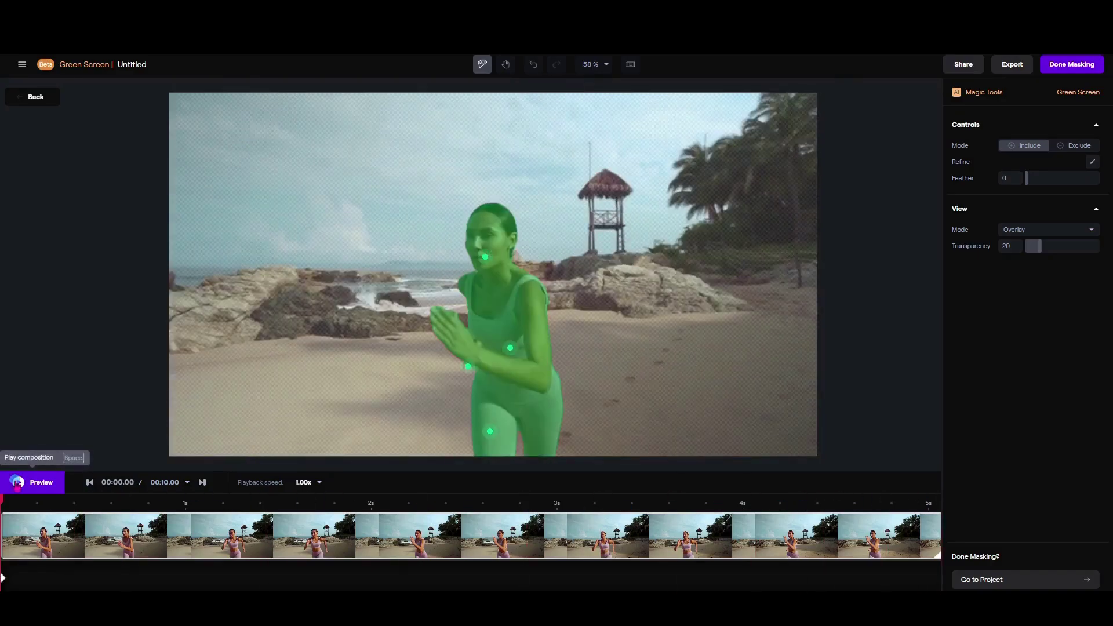
click(1072, 64)
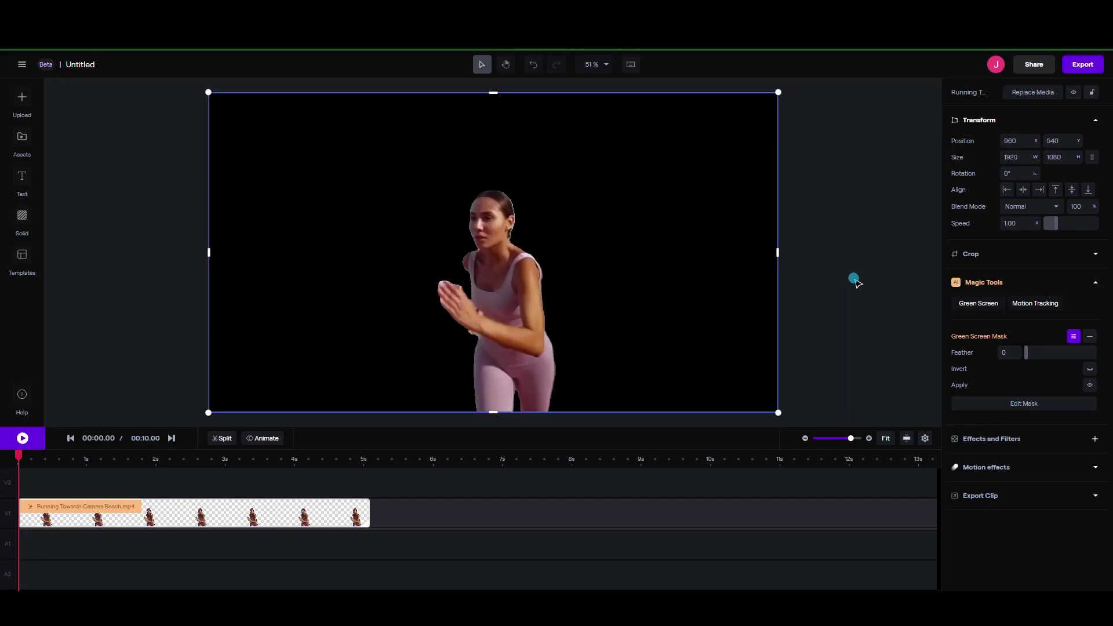
click(23, 438)
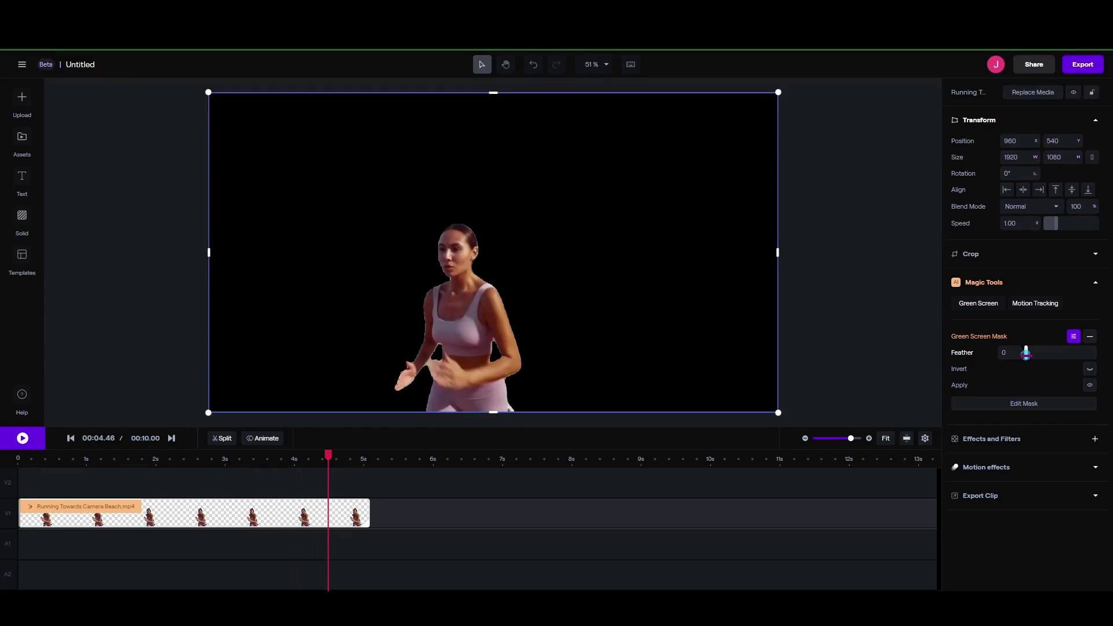
drag(1027, 353, 1029, 355)
drag(1029, 356, 1025, 354)
drag(328, 454, 241, 454)
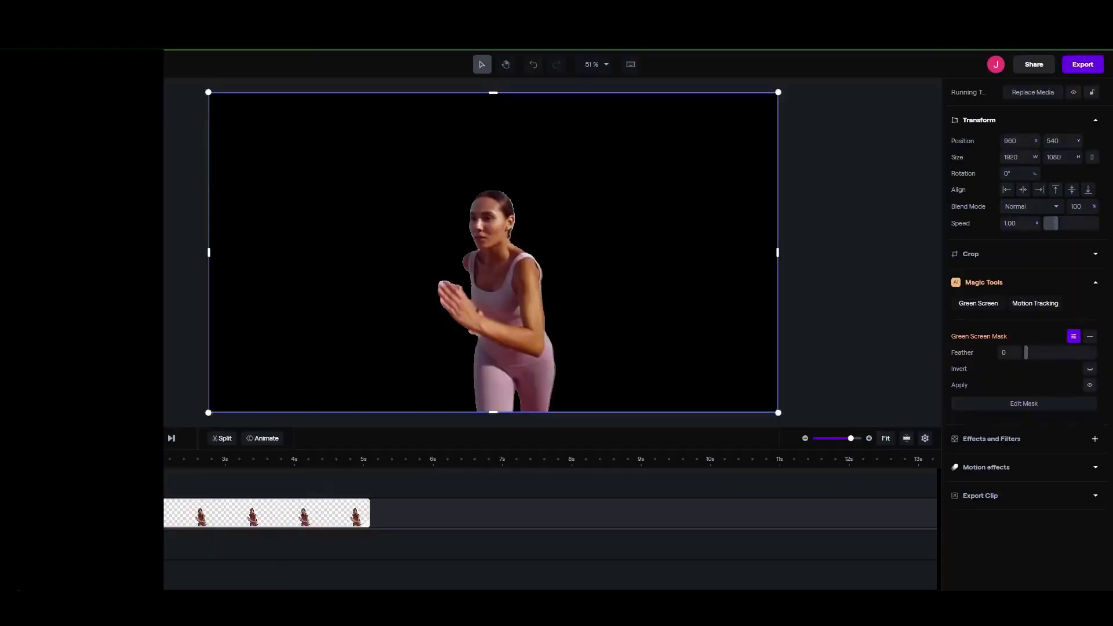
Upload the downloaded DALL·E dragon image into Runway's Assets panel.
drag(922, 110, 103, 230)
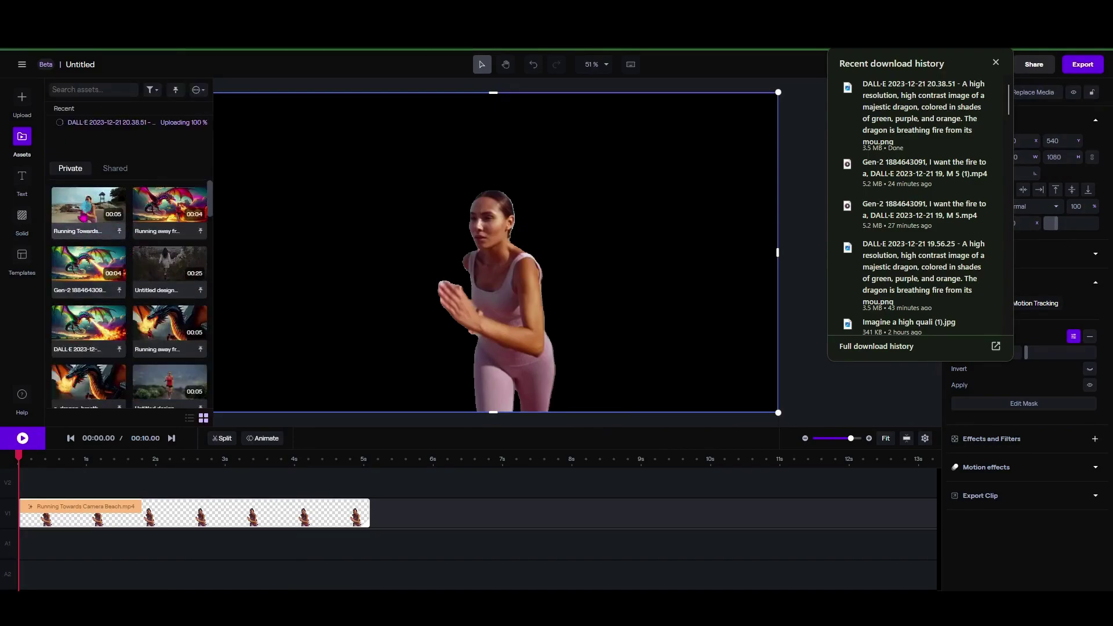
mouse_move(147, 128)
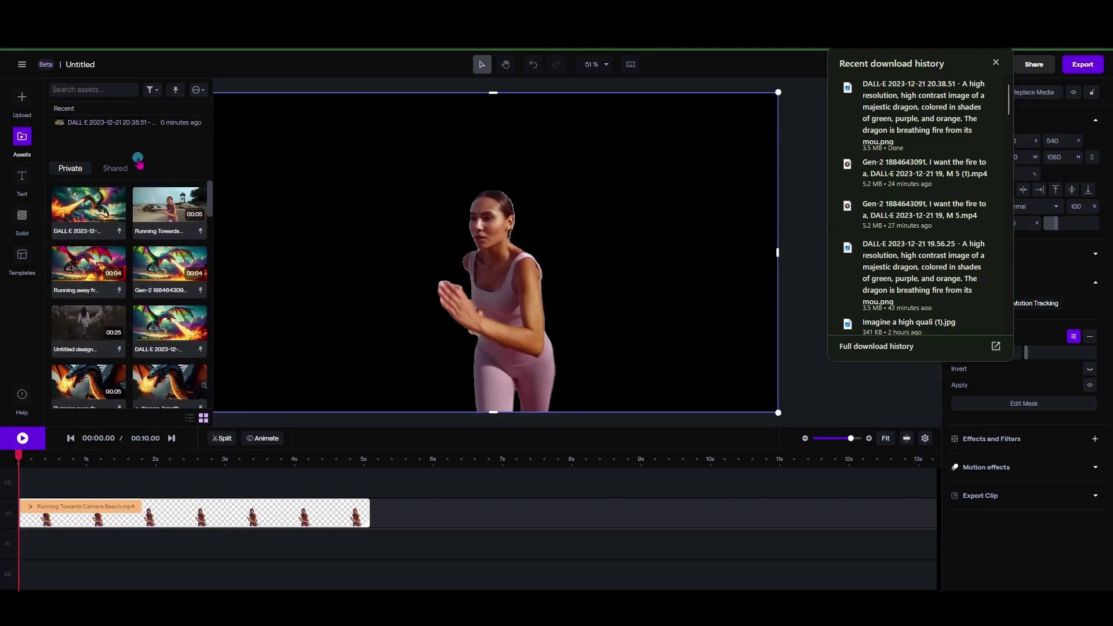
Add the DALL·E dragon image from Assets onto its own track above the runner.
click(81, 211)
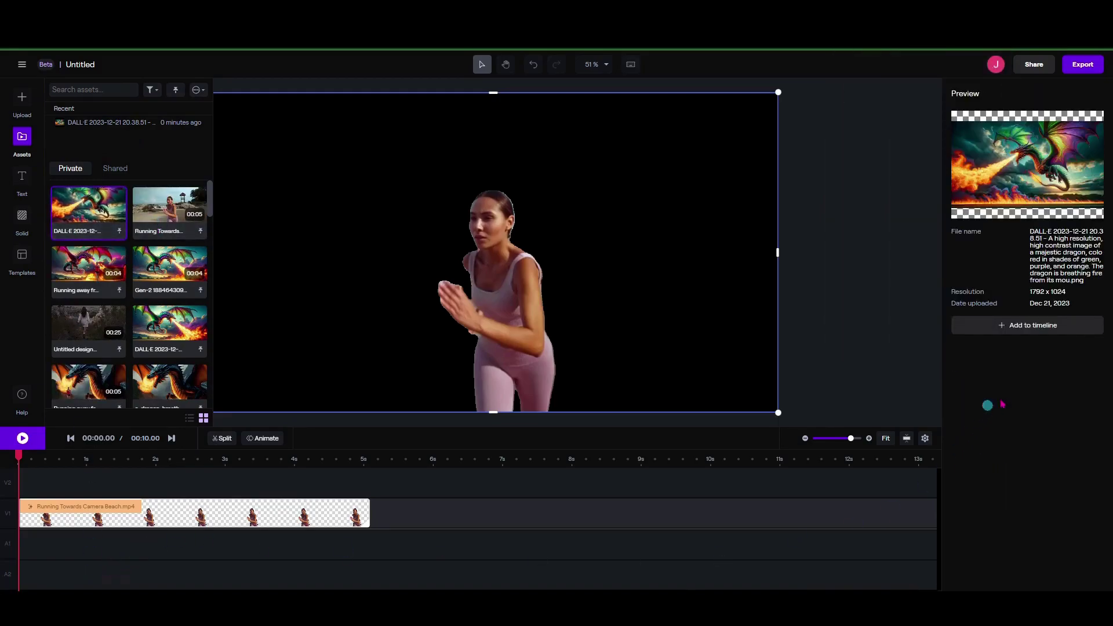
click(1053, 330)
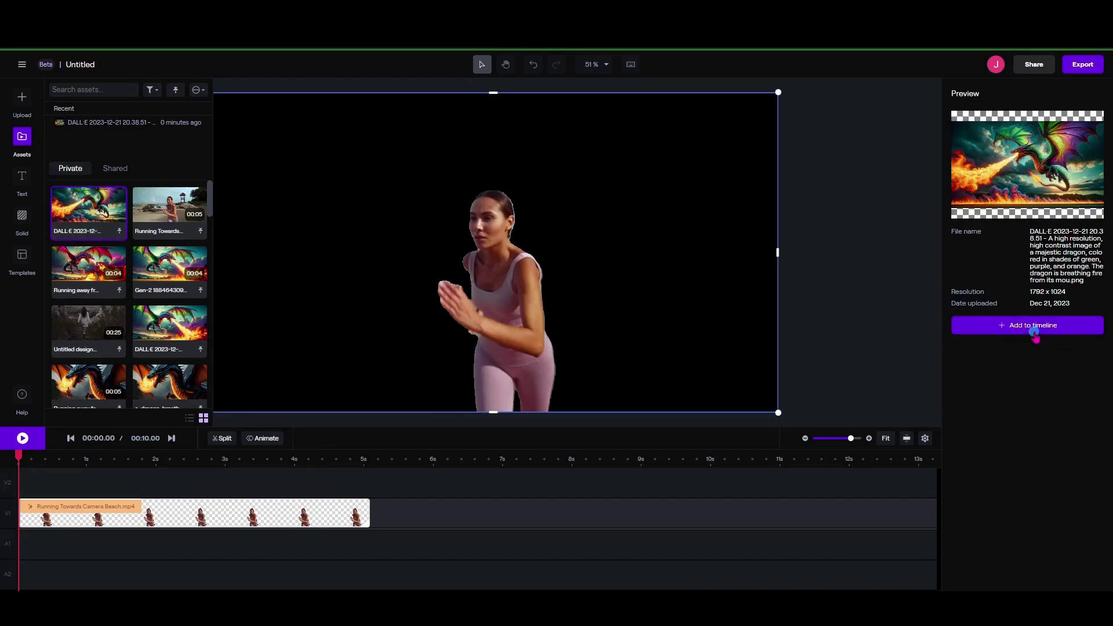
click(1036, 334)
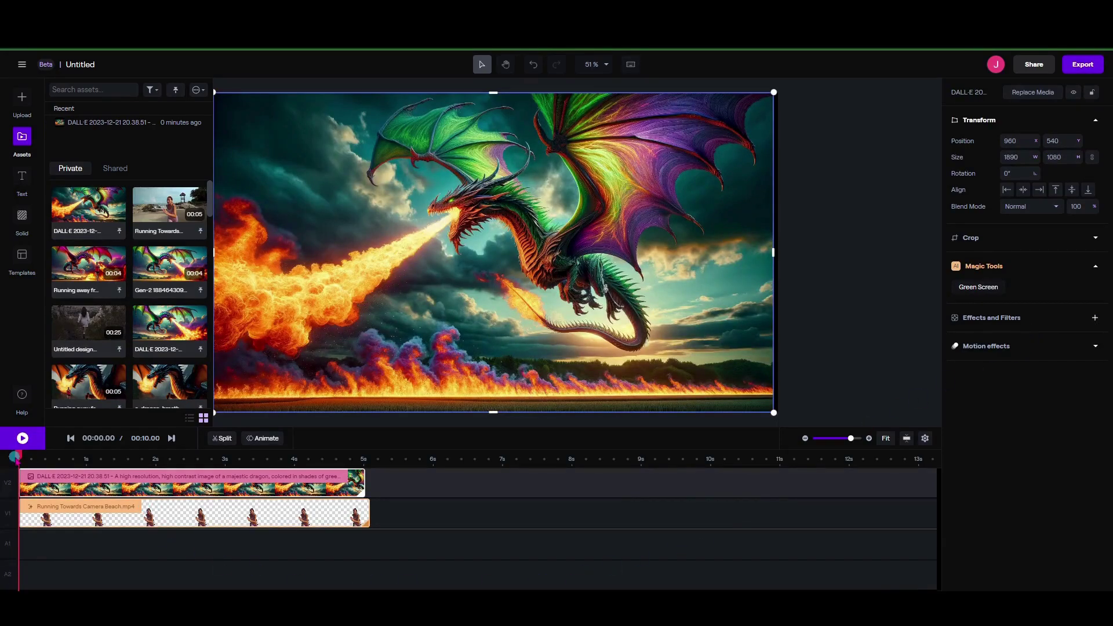
Move the runner clip to a lower track, nudge the dragon right, and open the dragon's layer menu.
click(22, 439)
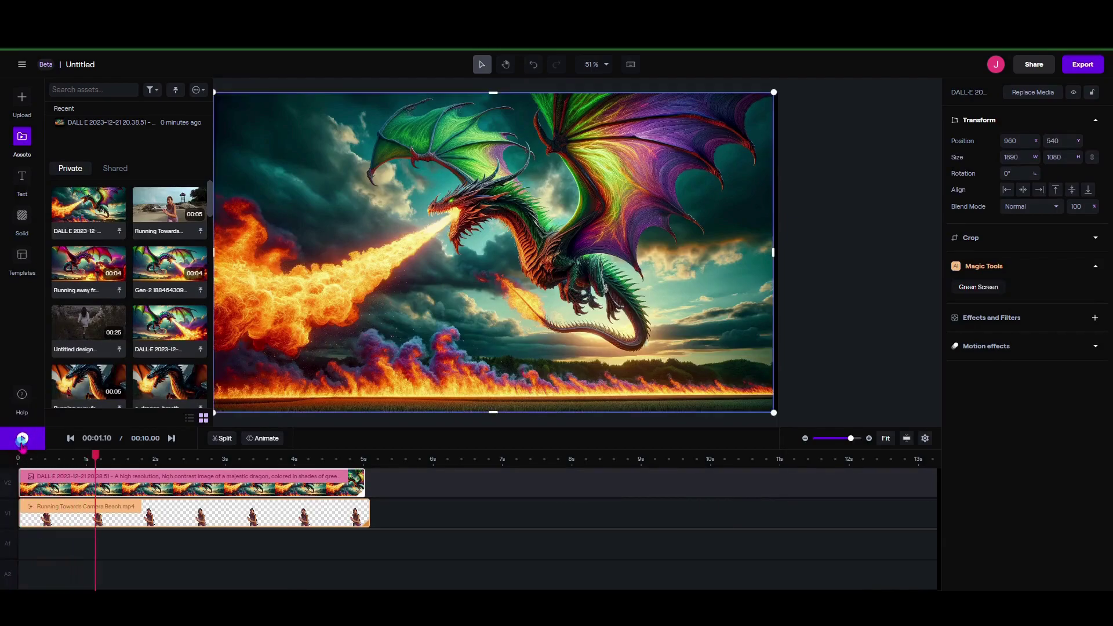
drag(97, 456, 19, 456)
click(95, 520)
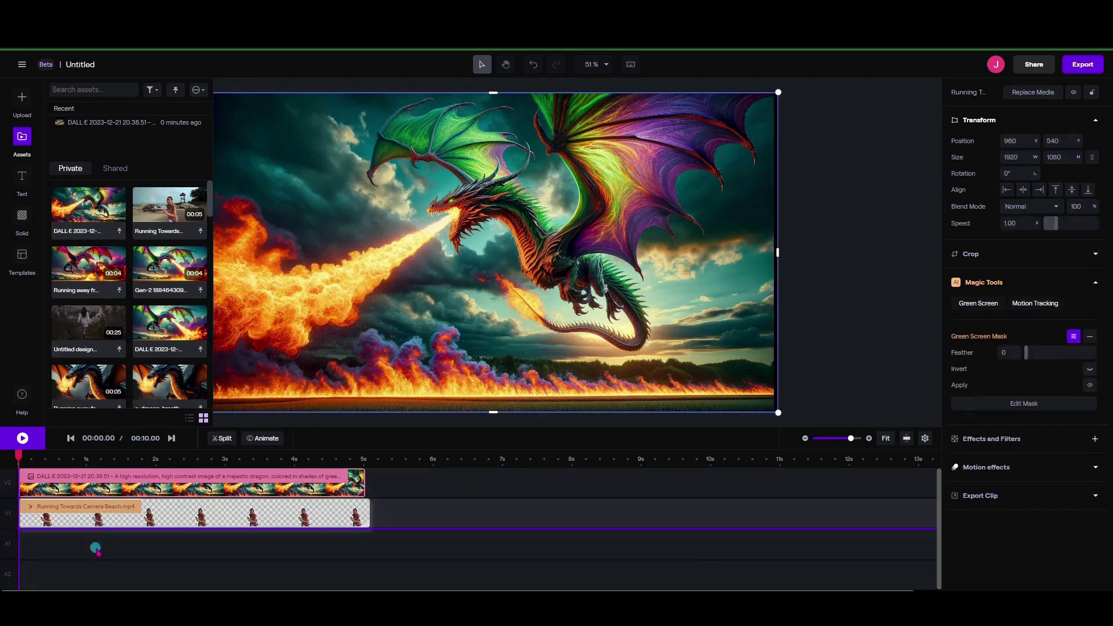
drag(95, 562, 98, 556)
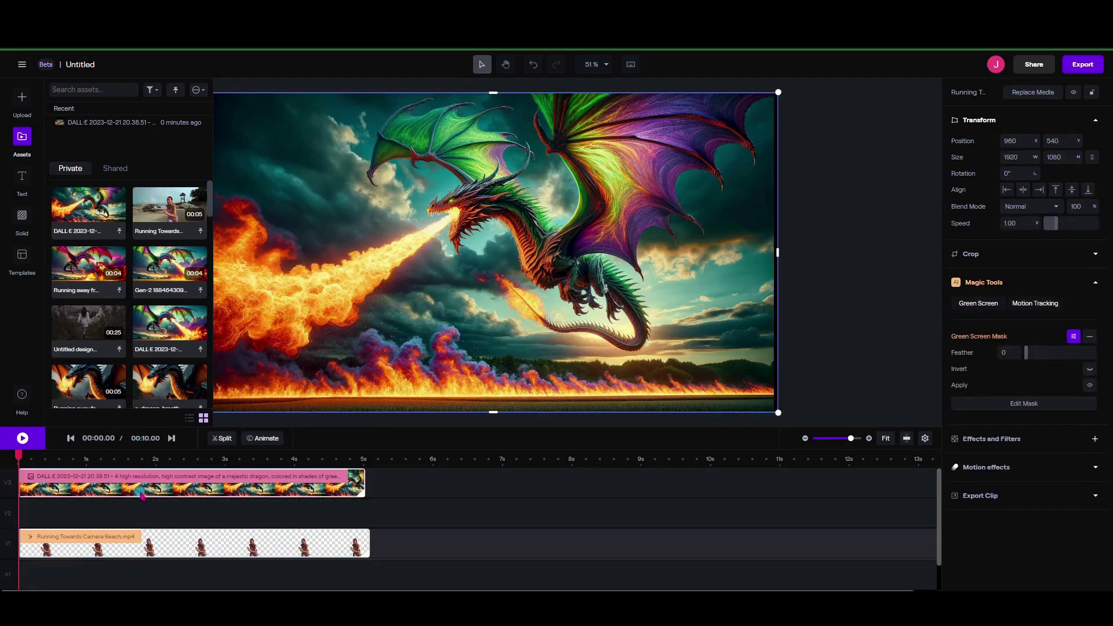
drag(140, 483, 126, 483)
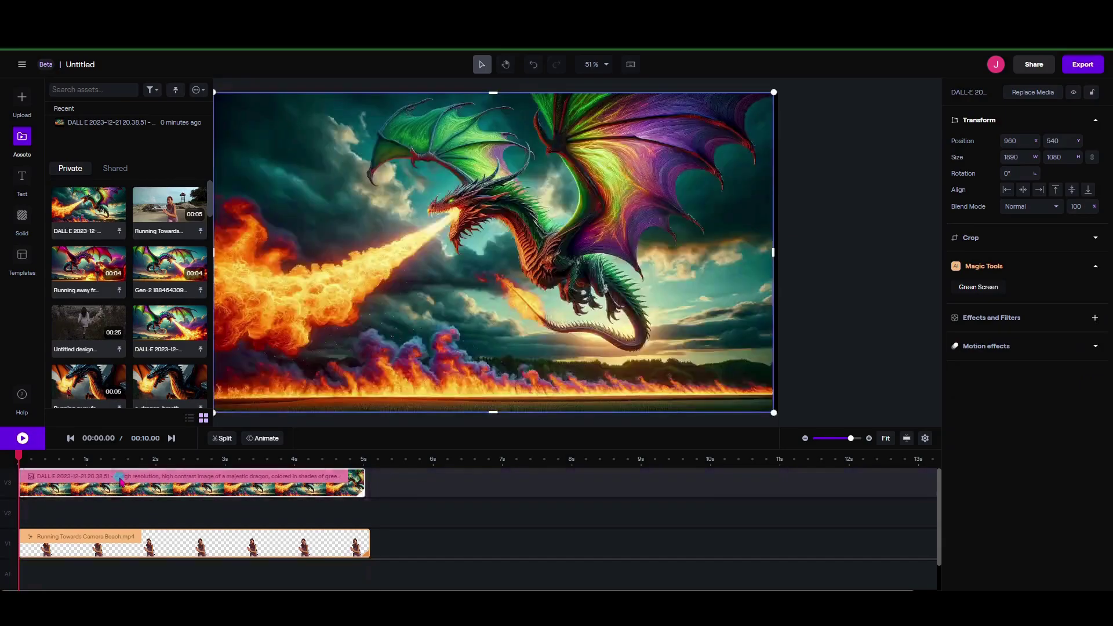
click(132, 553)
drag(124, 553, 110, 571)
right_click(631, 278)
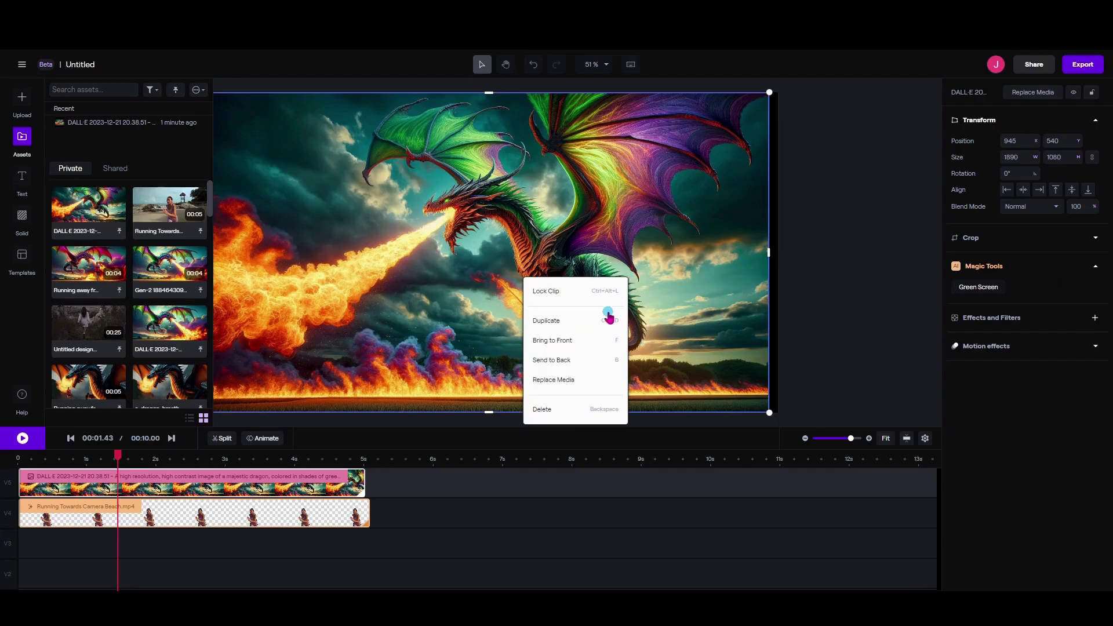
Send the dragon to the back, shrink the runner to 1422x800, and shift the dragon to fill the frame.
click(587, 361)
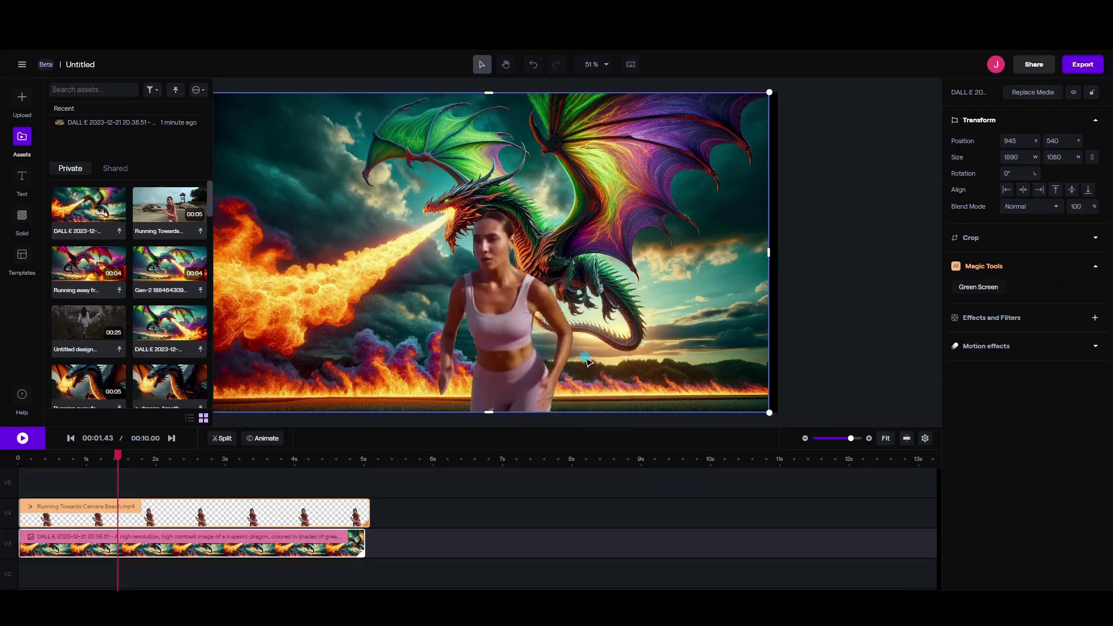
drag(116, 455, 12, 452)
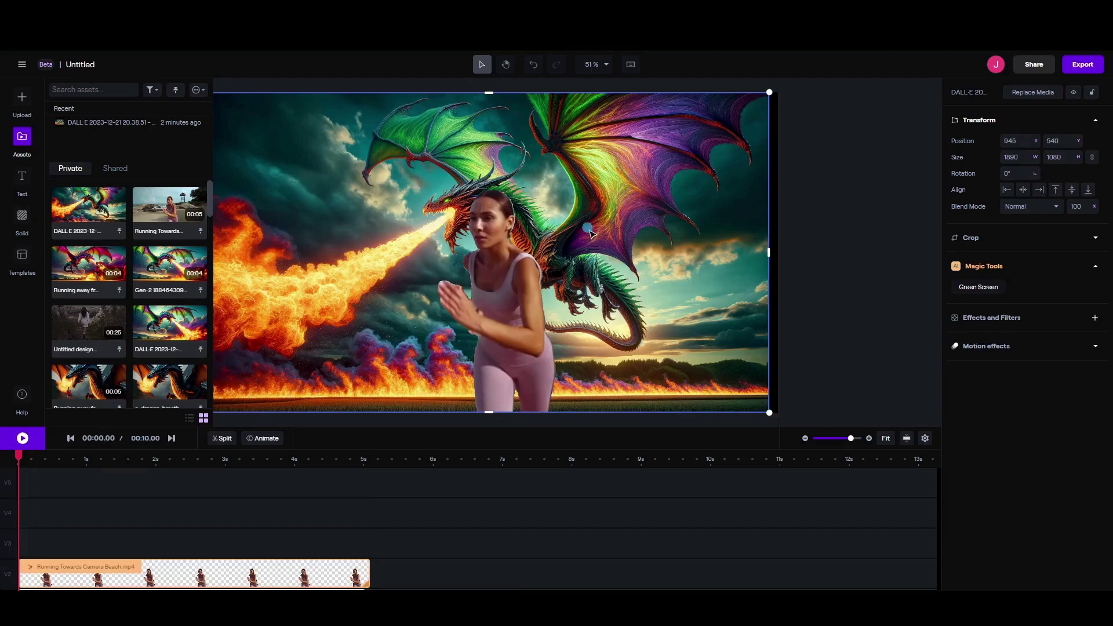
click(502, 322)
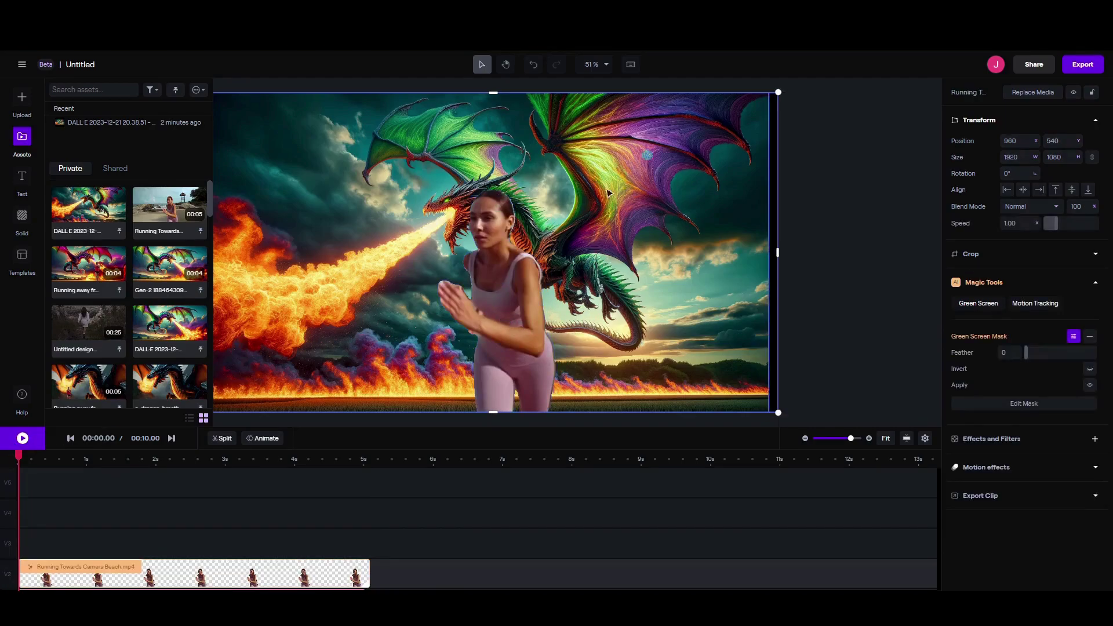
drag(780, 94, 629, 180)
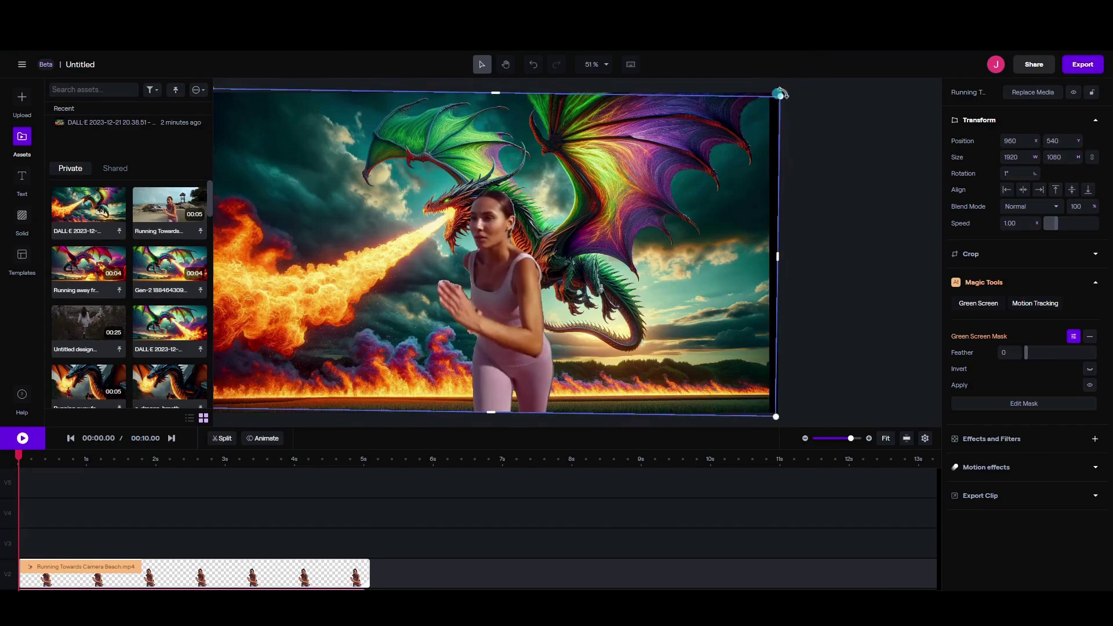
drag(782, 95, 634, 255)
drag(505, 318, 508, 323)
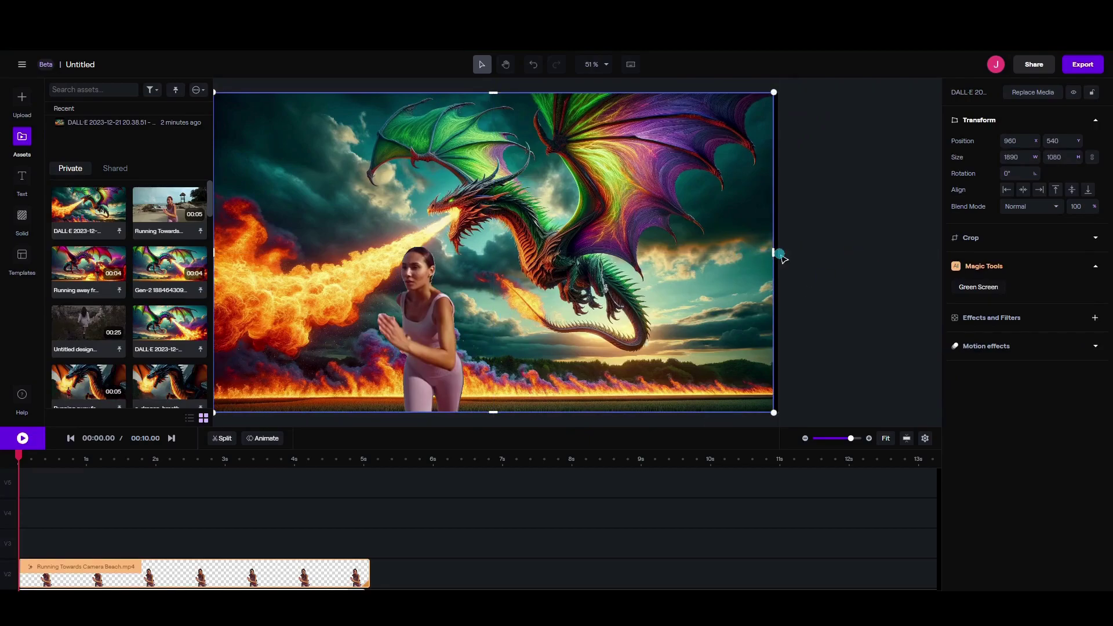
click(22, 439)
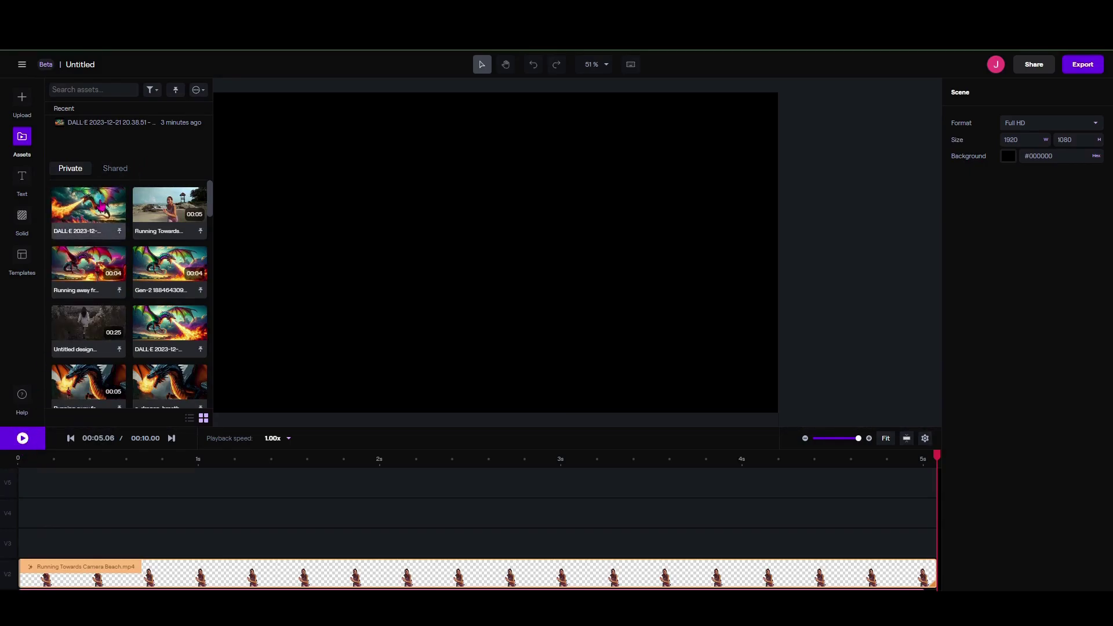
Replace the Untitled project name with 'Girl Running on Beach Away From Dragon'.
click(57, 66)
text(Girl Running on Beach Away From)
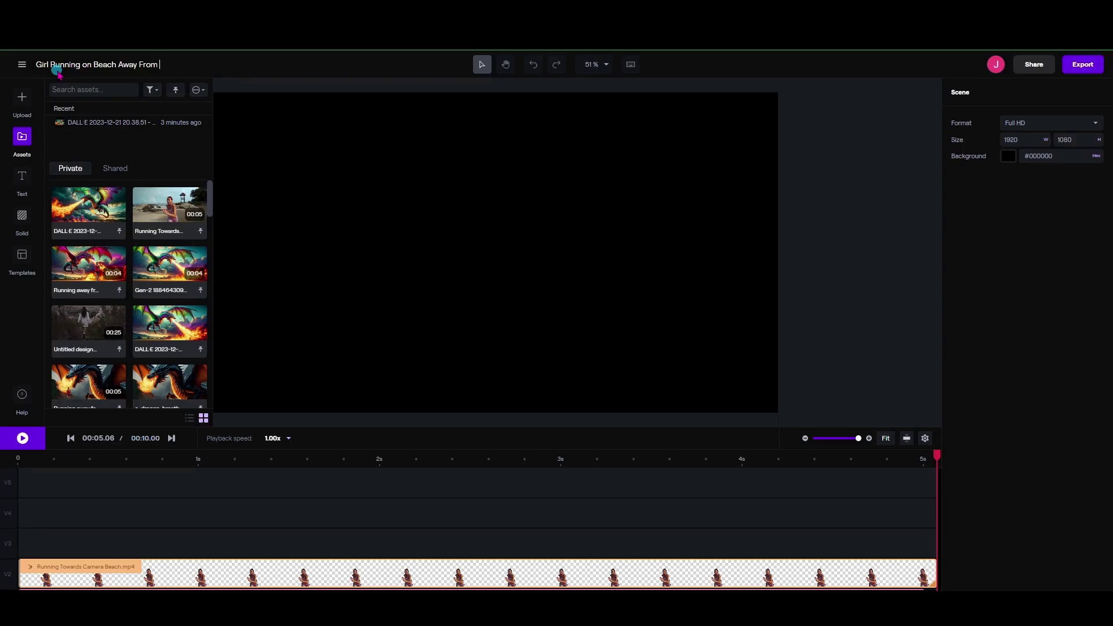
text( Dragon)
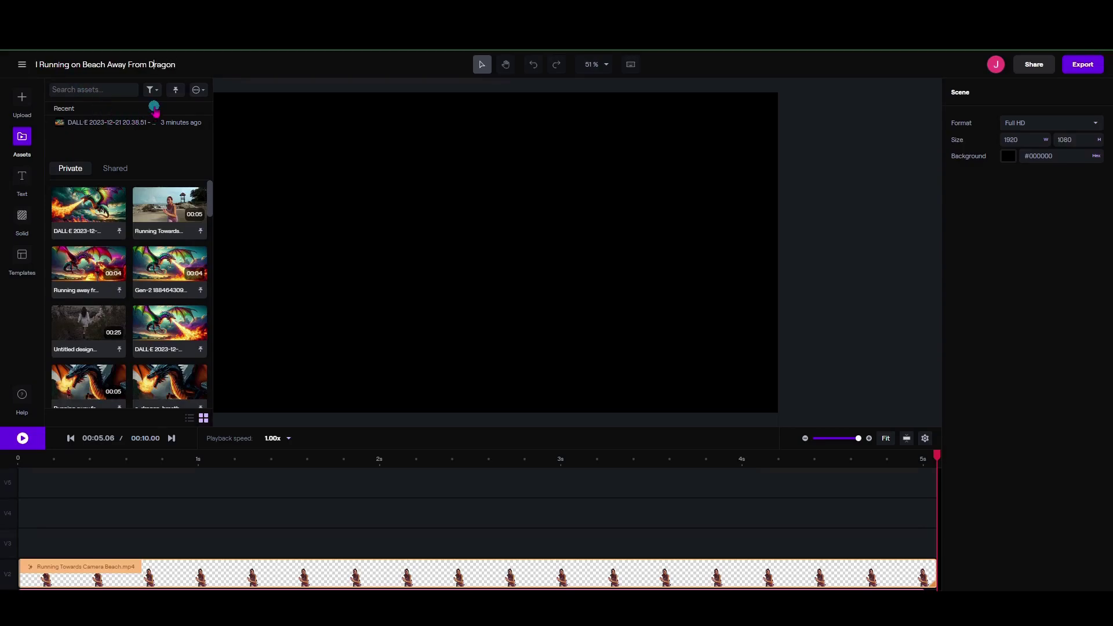
key(Left)
key(Left)
key(Left)
key(Left)
key(Left)
key(Left)
key(Left)
key(Left)
key(Left)
key(Left)
key(Left)
key(Left)
key(Left)
key(Left)
key(Left)
key(Left)
key(Left)
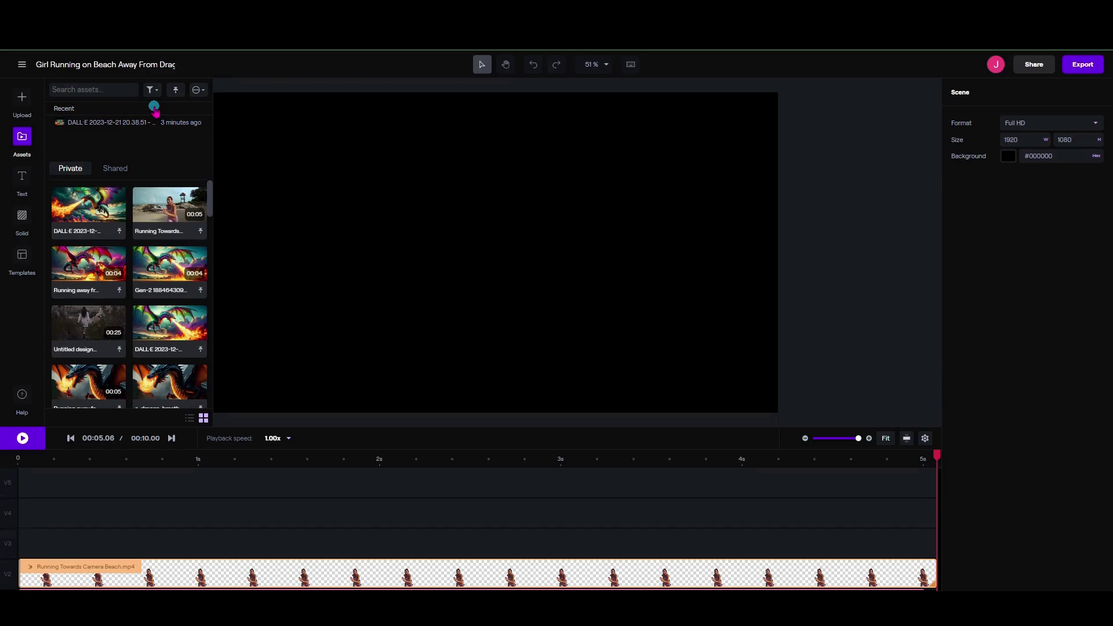
Generate a 4-second Gen-2 video from the dragon image with the fire-from-mouth prompt pasted in.
click(22, 65)
click(33, 85)
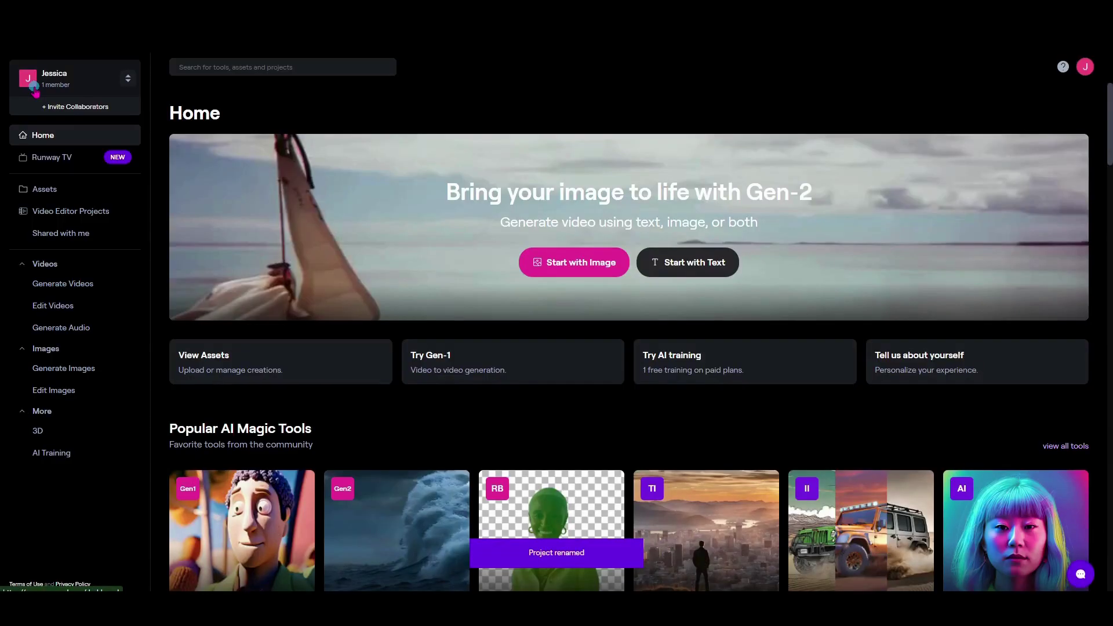
click(554, 260)
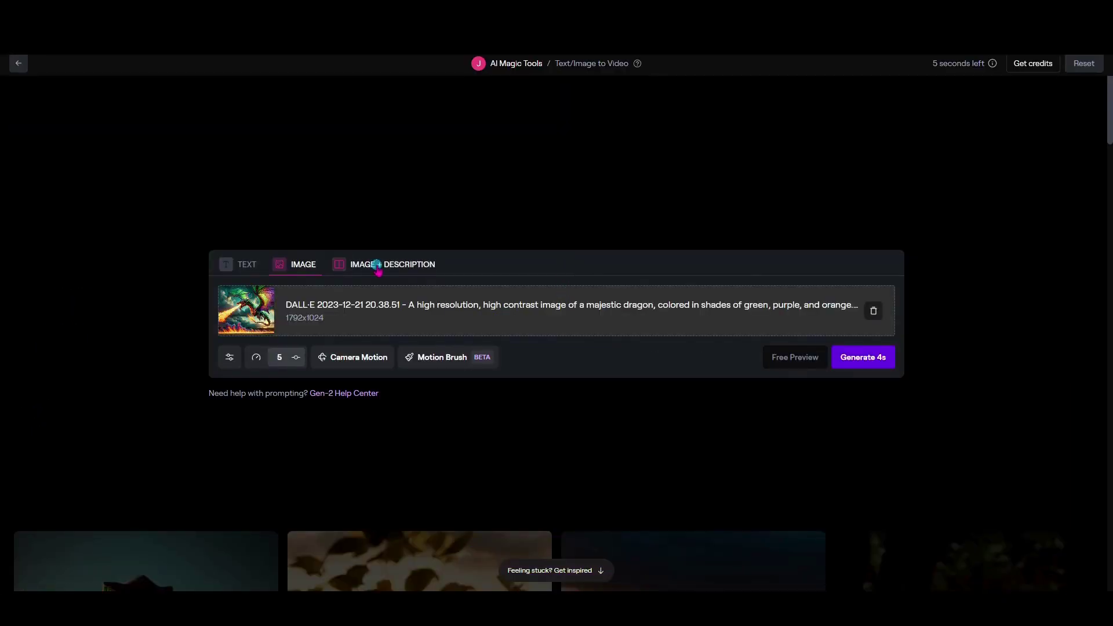
click(378, 265)
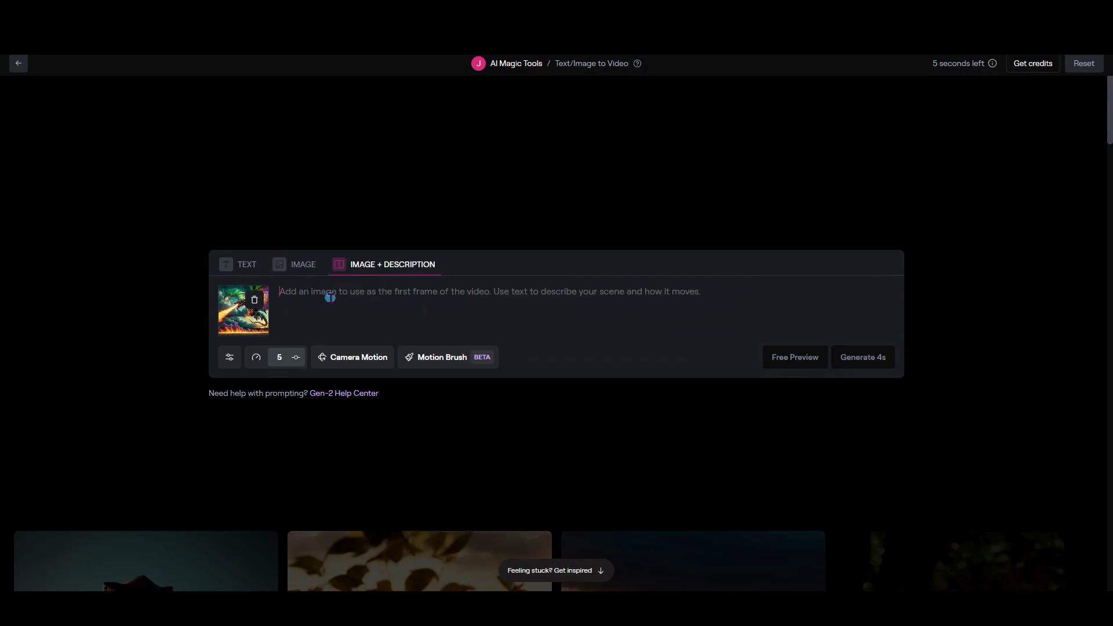
text(Make the fire appear to be coming from the Dragon's mouth.)
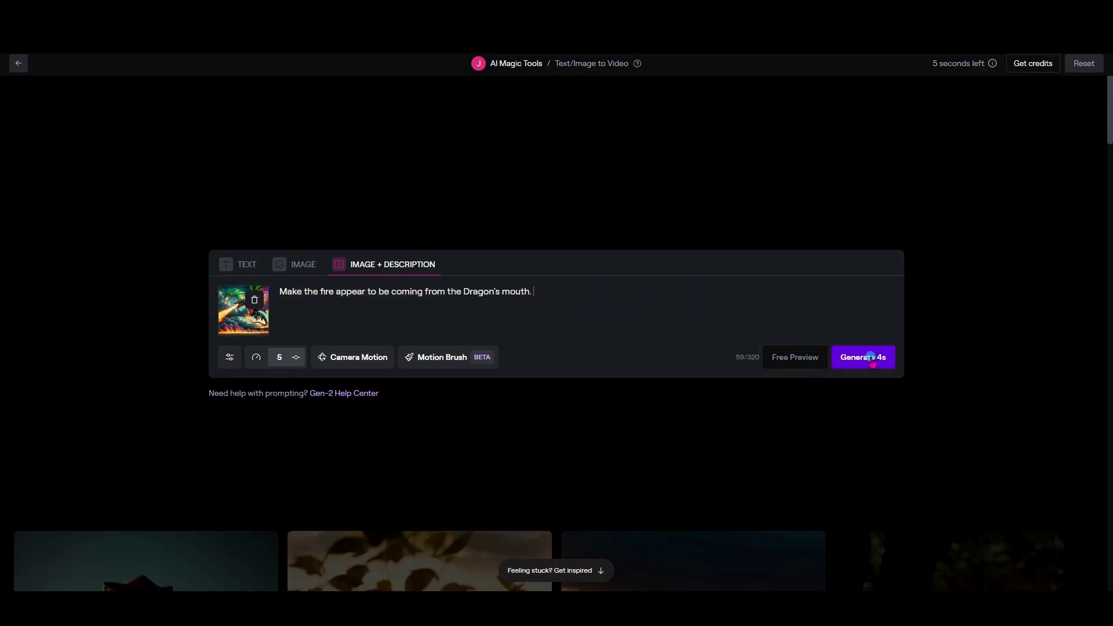
click(871, 358)
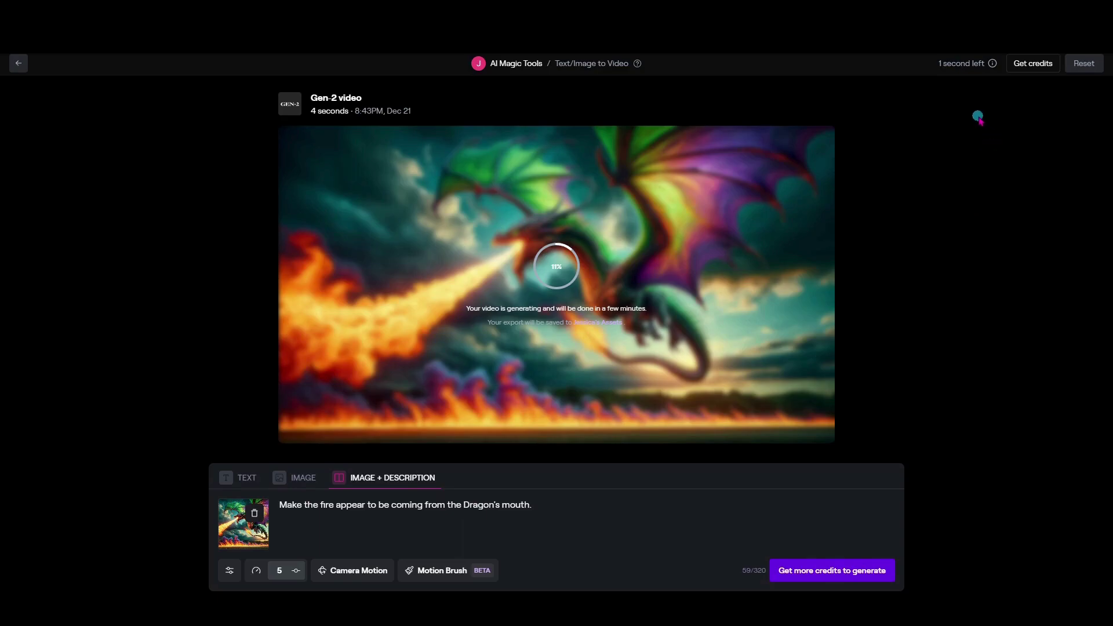
Play the finished Gen-2 dragon clip and download it as an MP4.
mouse_move(961, 69)
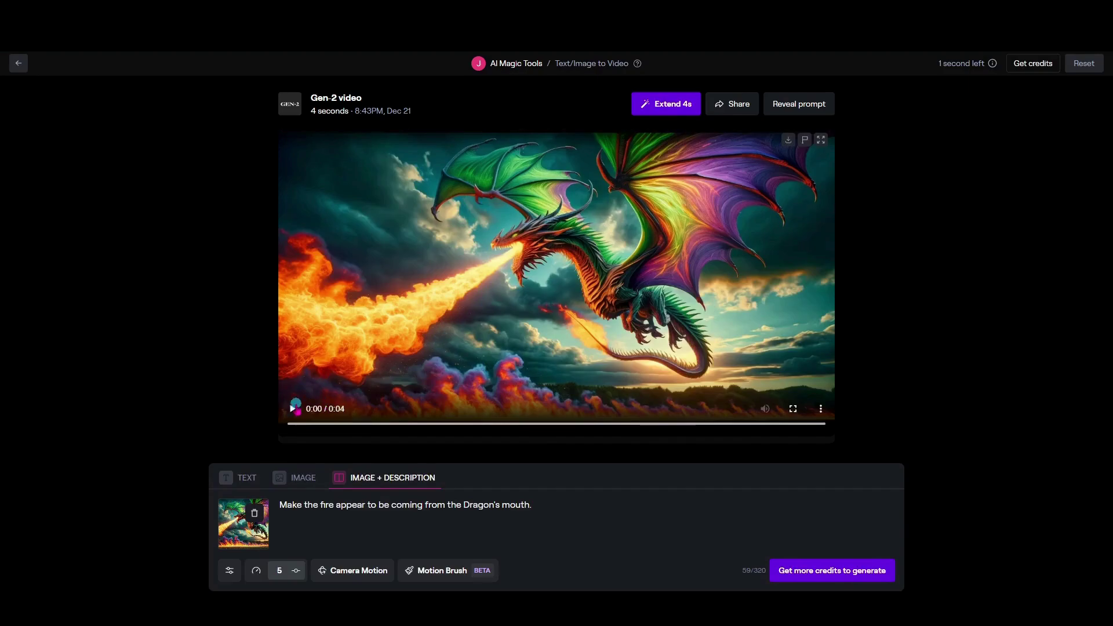
click(292, 410)
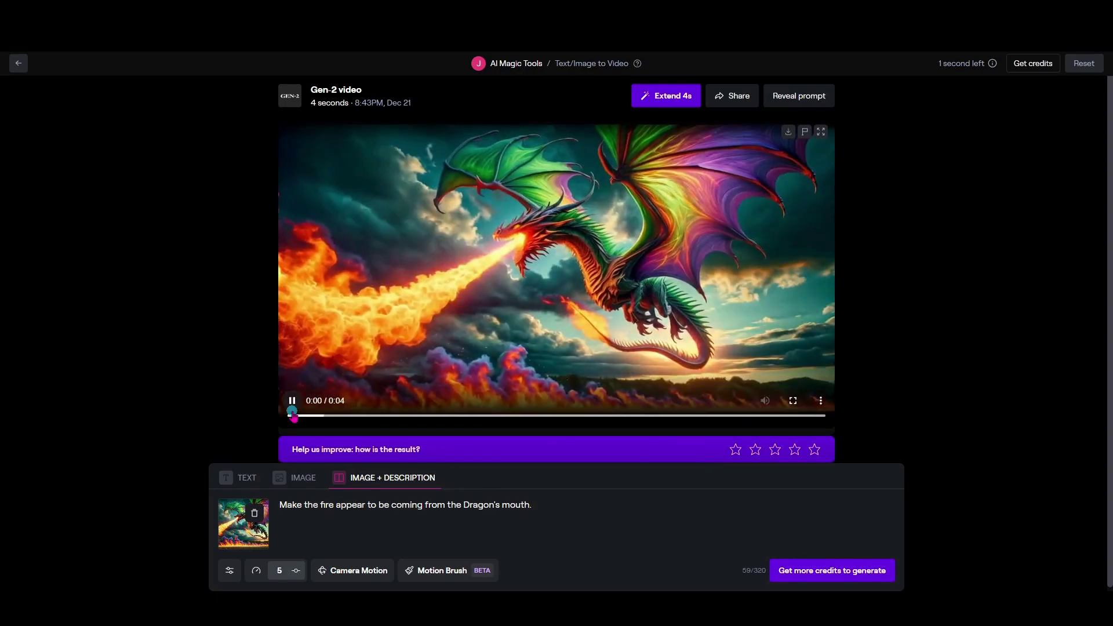
click(788, 137)
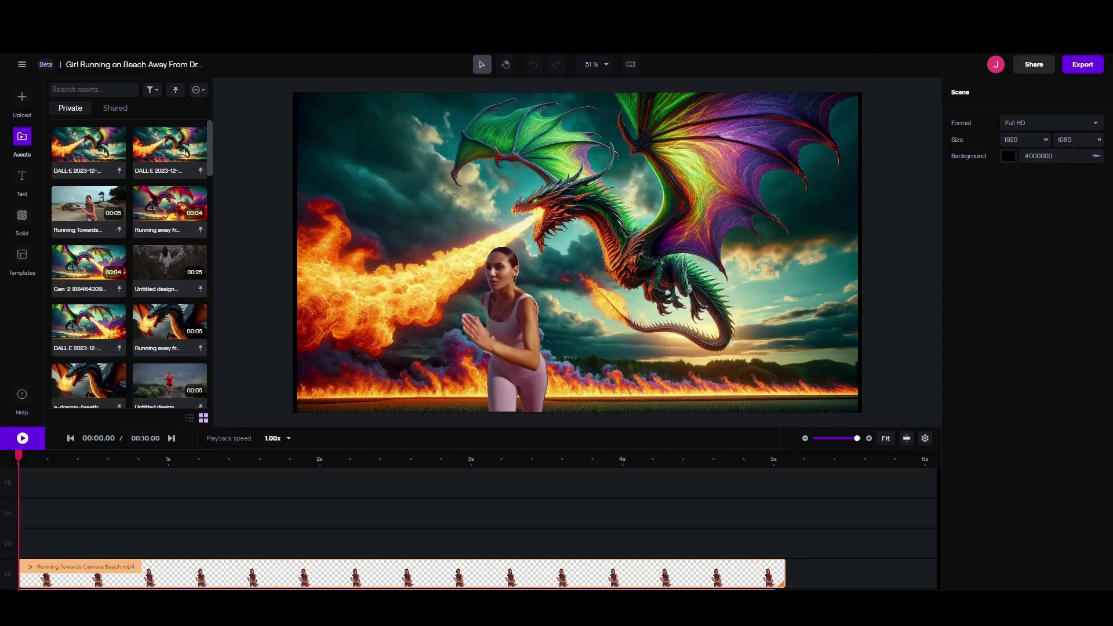
Upload the downloaded Gen-2 dragon clip into the project's Assets panel.
click(1001, 40)
drag(932, 94, 96, 173)
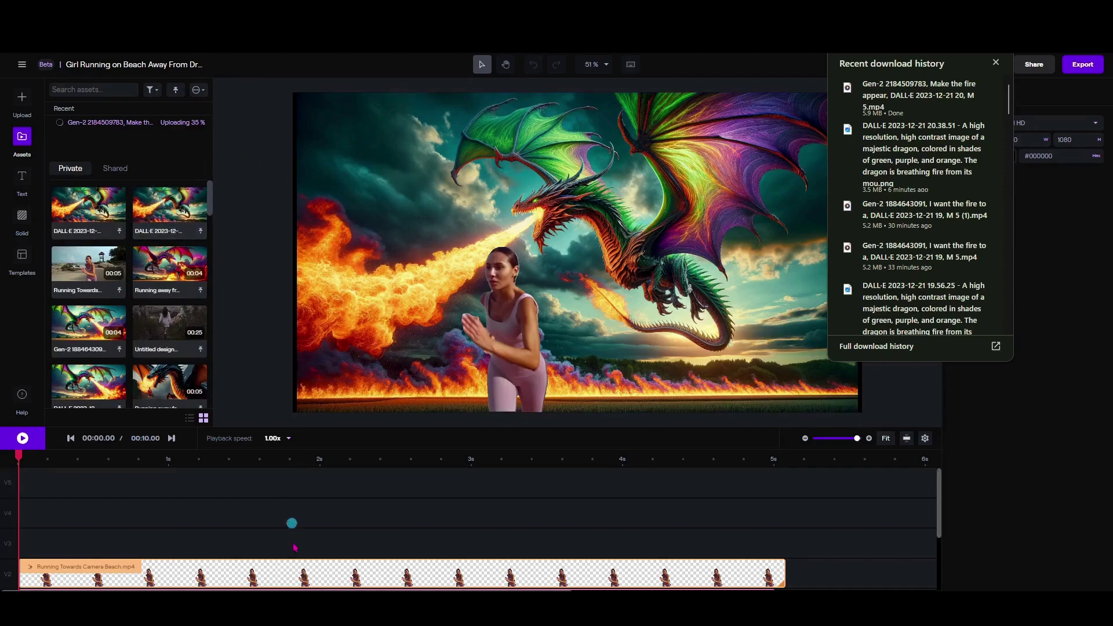
scroll(295, 539, down, 2)
Delete the still DALL·E dragon clip from V1 and add the Gen-2 dragon clip to the canvas.
click(274, 508)
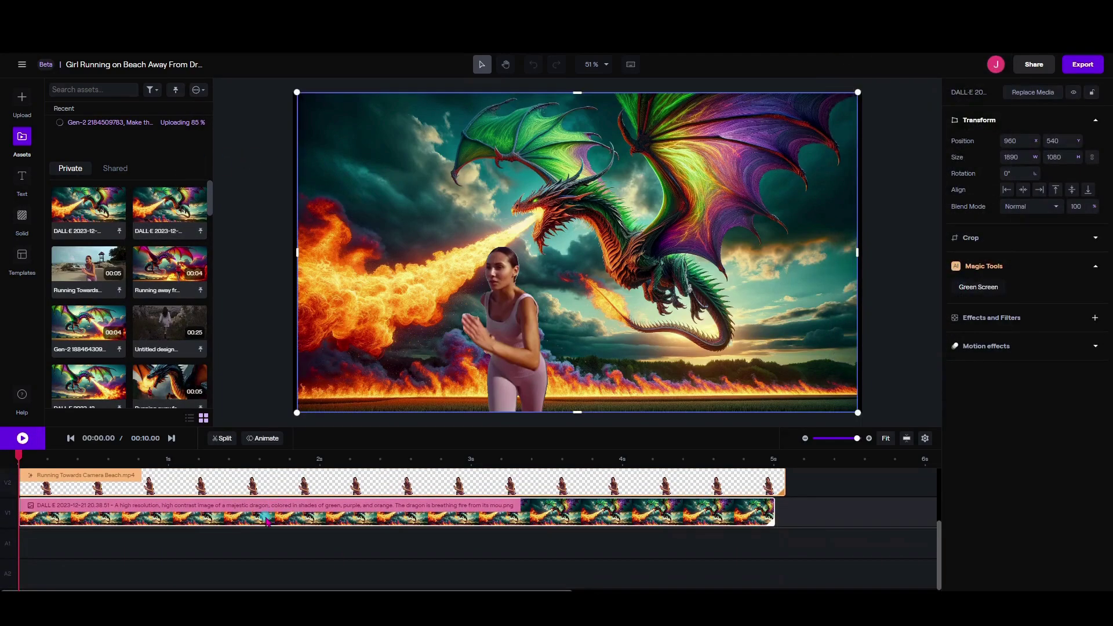
right_click(267, 520)
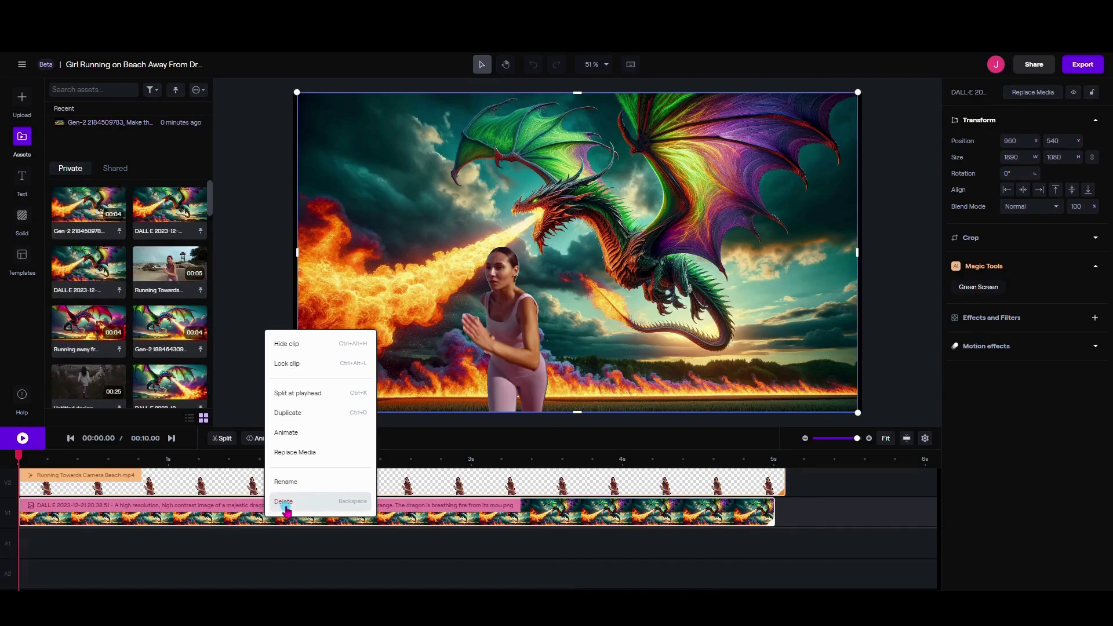
click(284, 503)
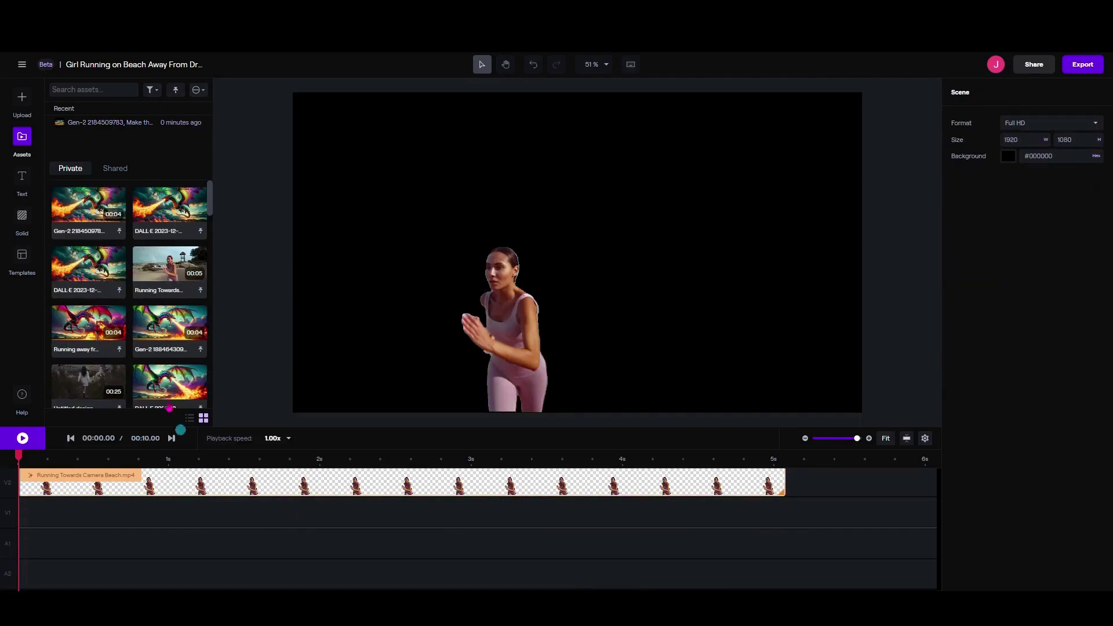
click(95, 208)
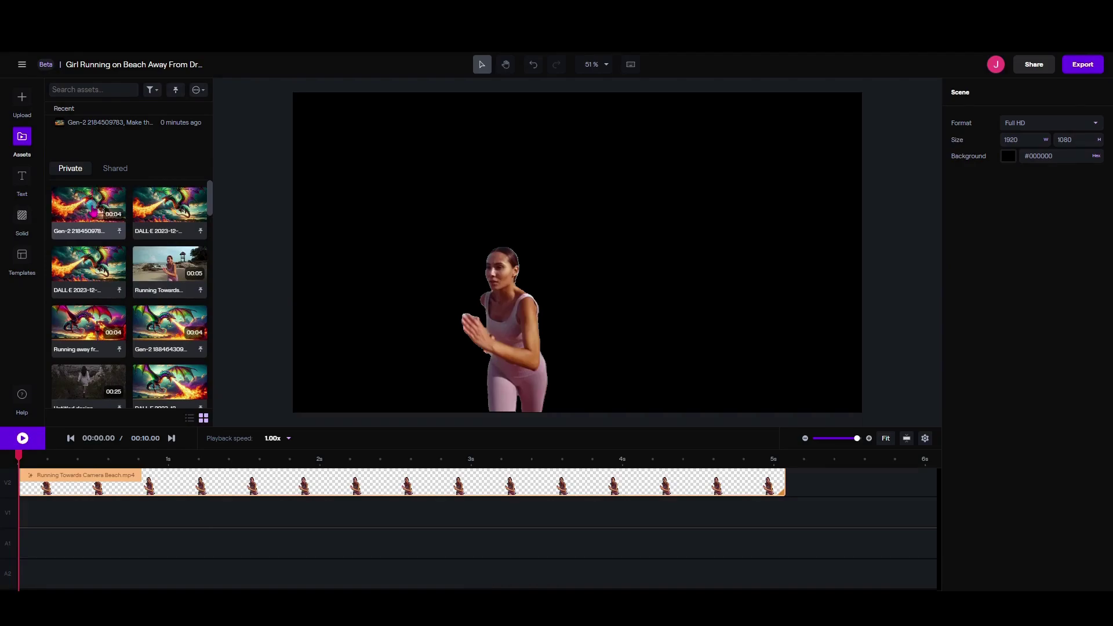
click(1026, 274)
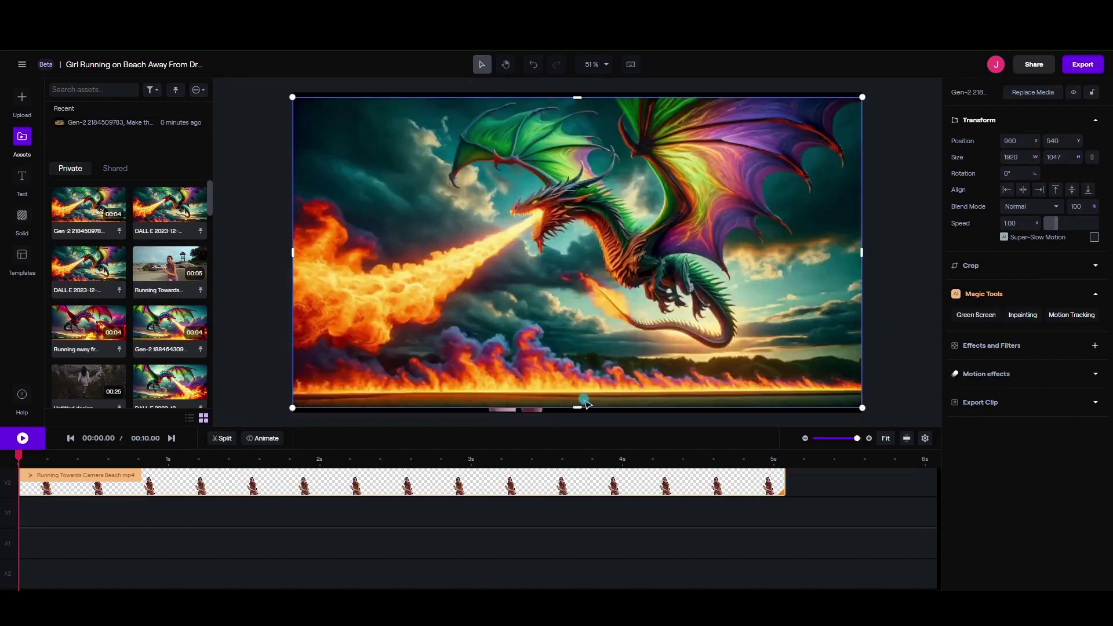
Stretch the dragon clip to fill the frame height and send it behind the runner.
drag(575, 409, 577, 416)
right_click(524, 220)
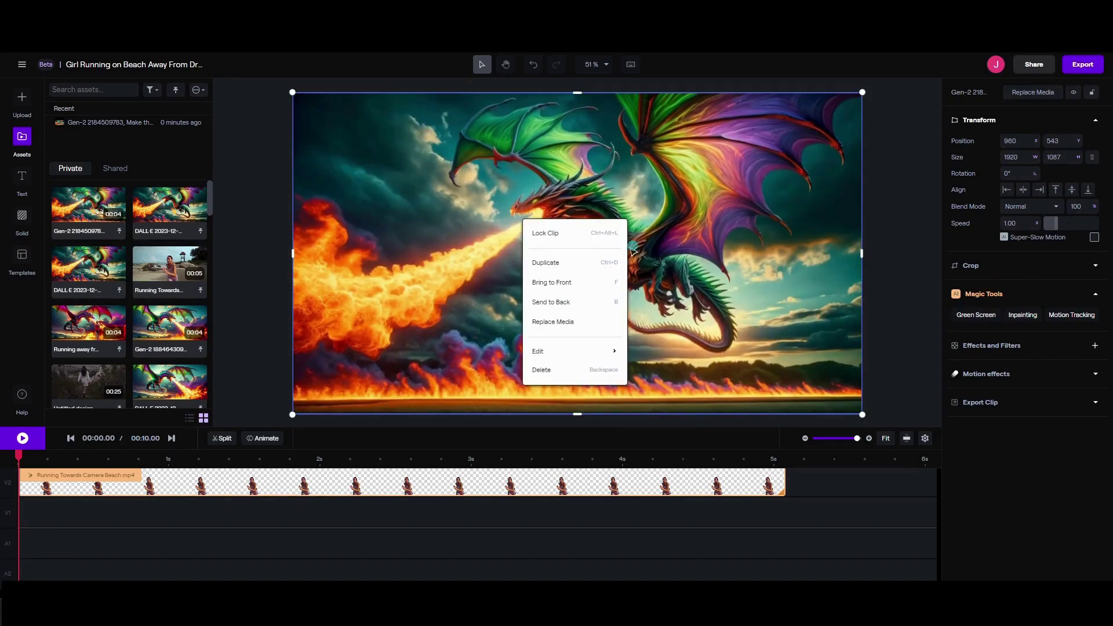
click(587, 301)
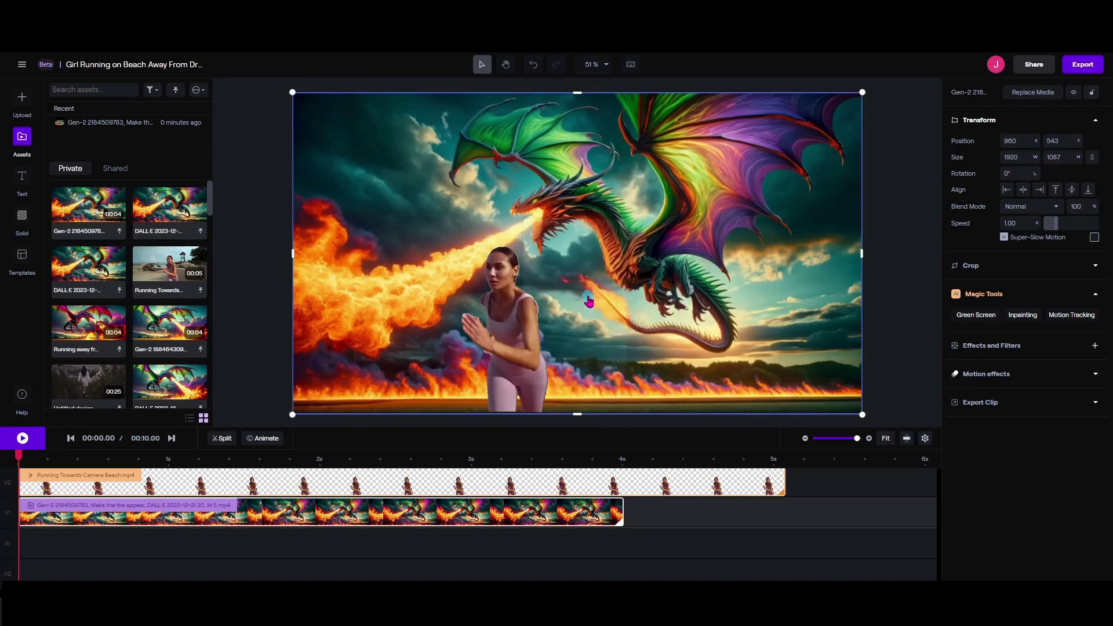
Move the running girl slightly to the right and tilt her a little.
click(504, 324)
drag(504, 324, 559, 328)
click(762, 181)
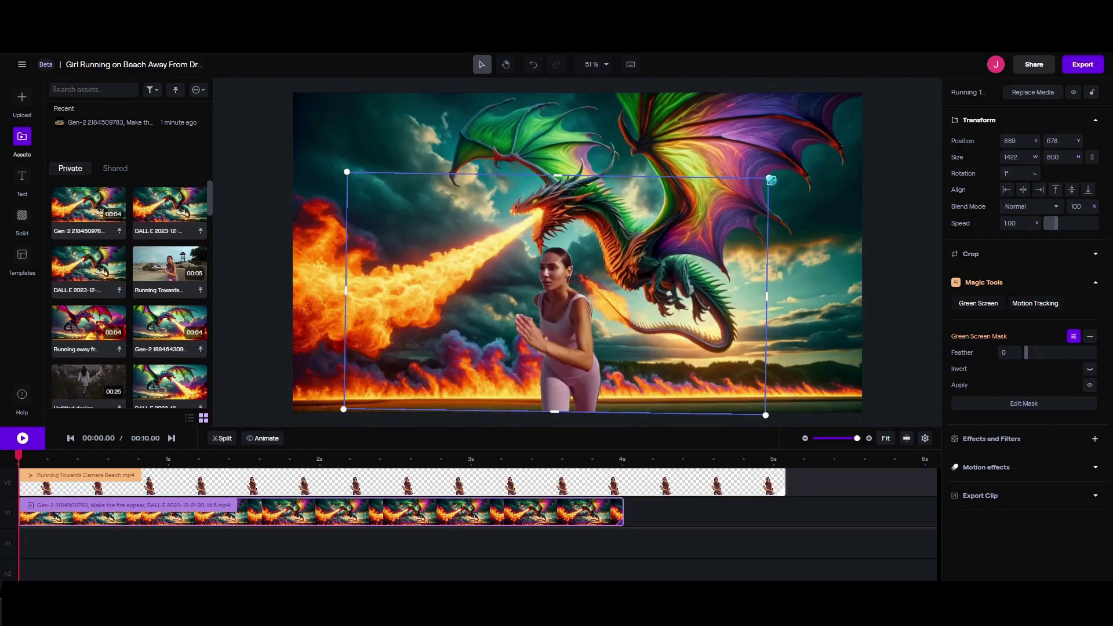
drag(771, 180, 747, 222)
Nudge the dragon background, trim the girl's clip to end with the dragon at 4 s, and preview.
click(568, 301)
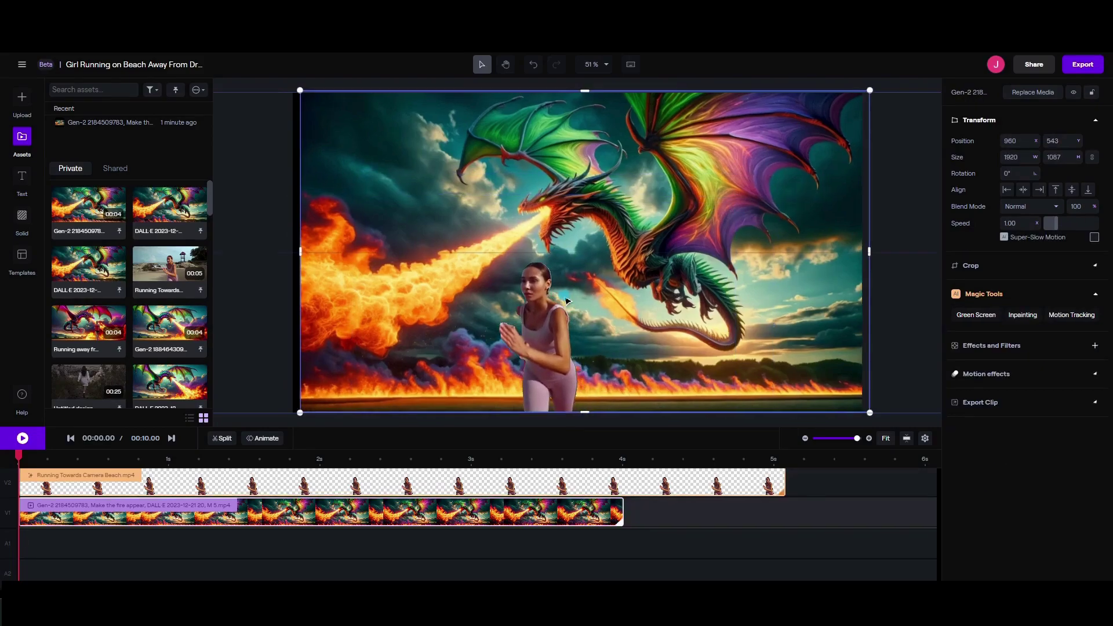
drag(567, 301, 559, 303)
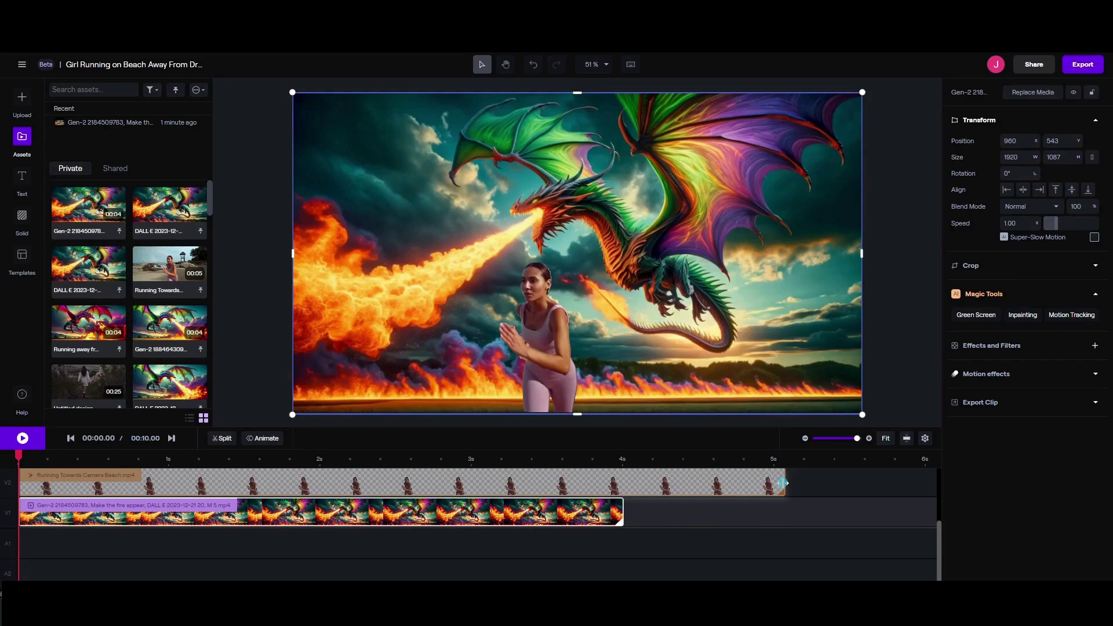
drag(782, 483, 624, 494)
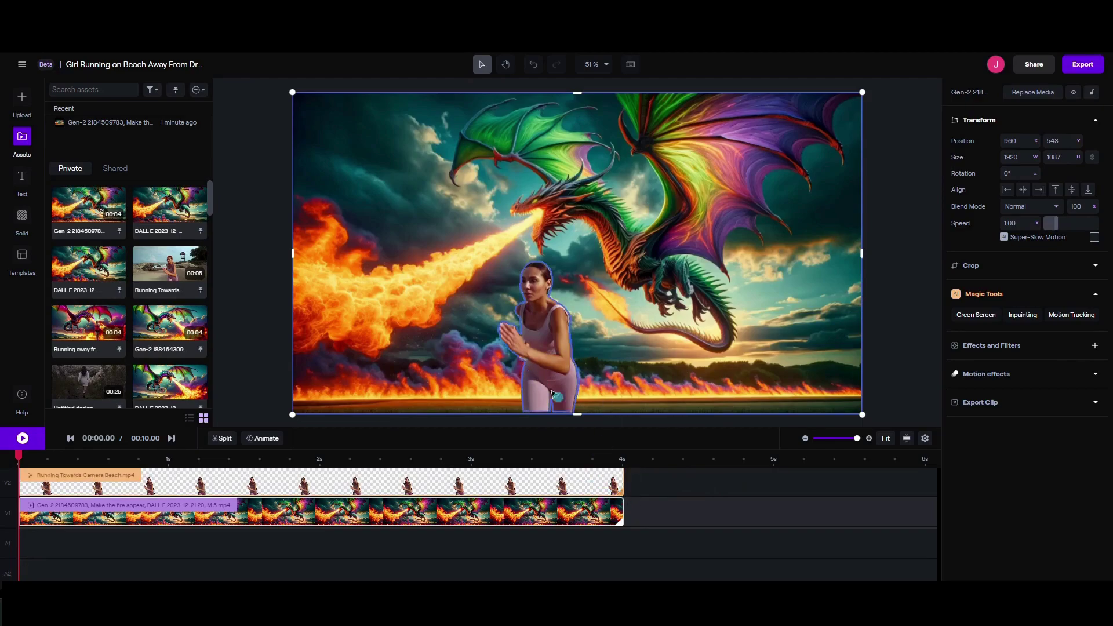
click(22, 439)
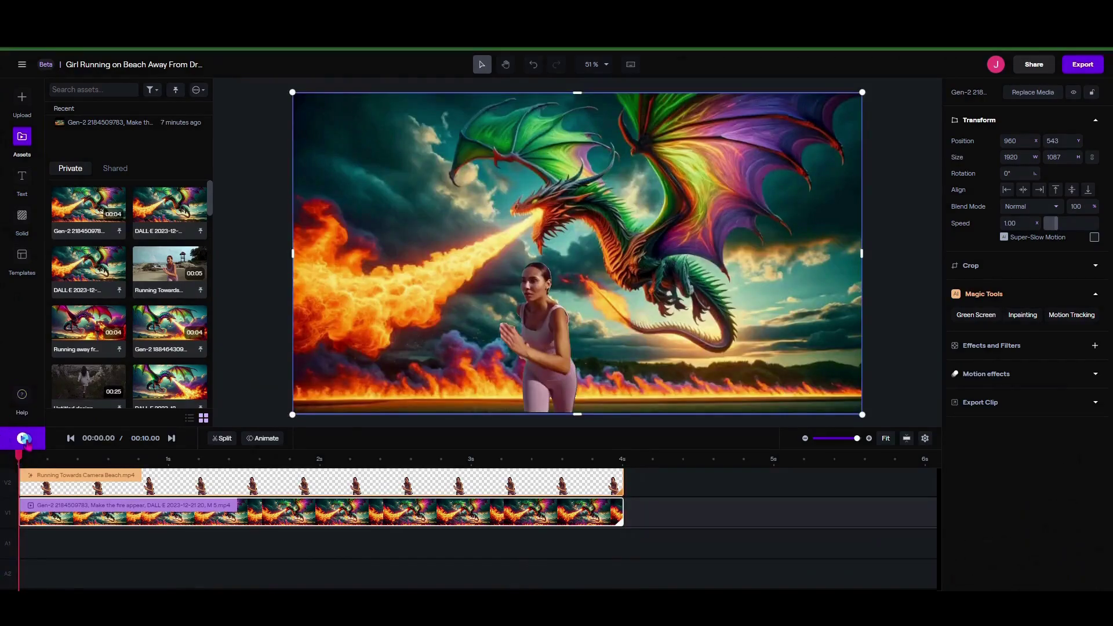
Play the 4-second composite from the start to preview it.
click(23, 439)
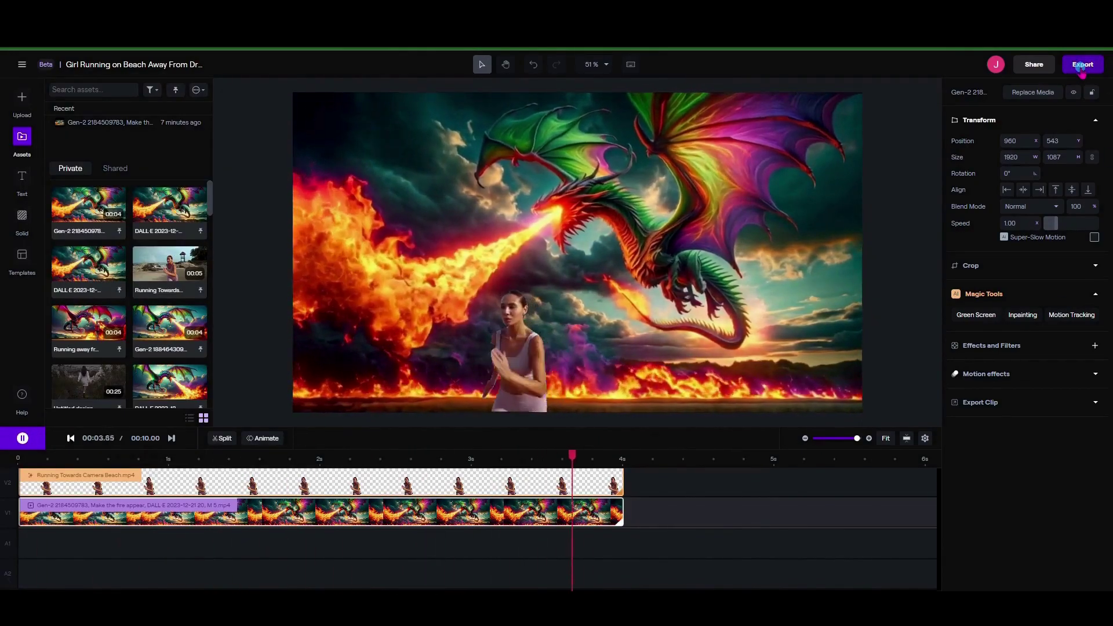
Export the composite as a 1080p MP4 video.
click(1082, 66)
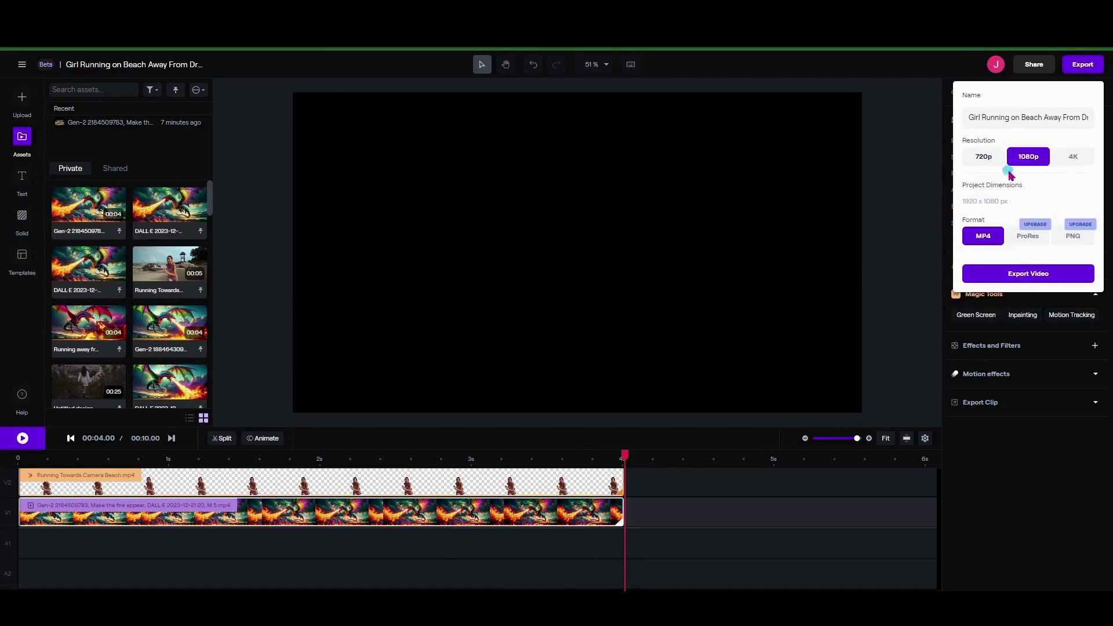
click(998, 238)
click(1020, 241)
click(987, 241)
click(1021, 275)
click(509, 567)
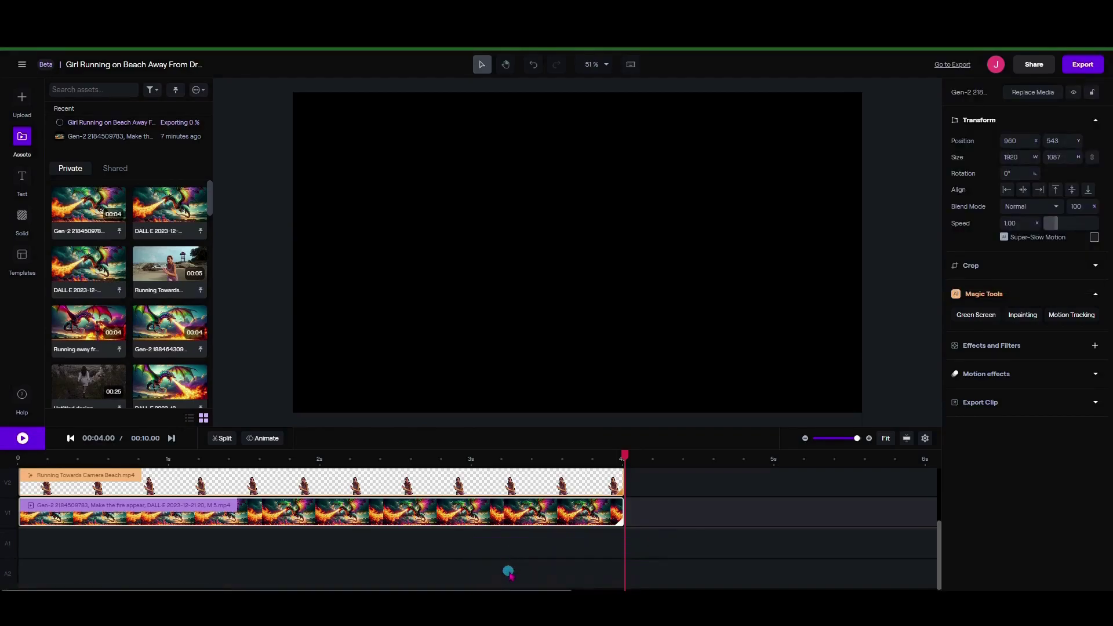
Open the 'Girl Running on Beach Away From Dragon 1080p' export from Assets and play it.
click(22, 65)
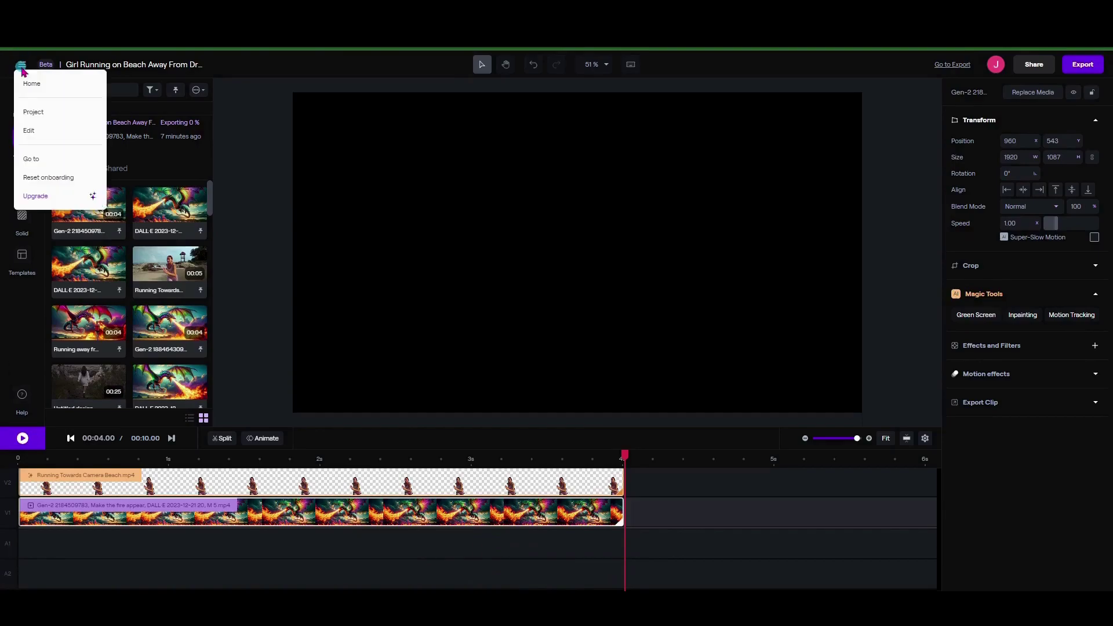
click(29, 92)
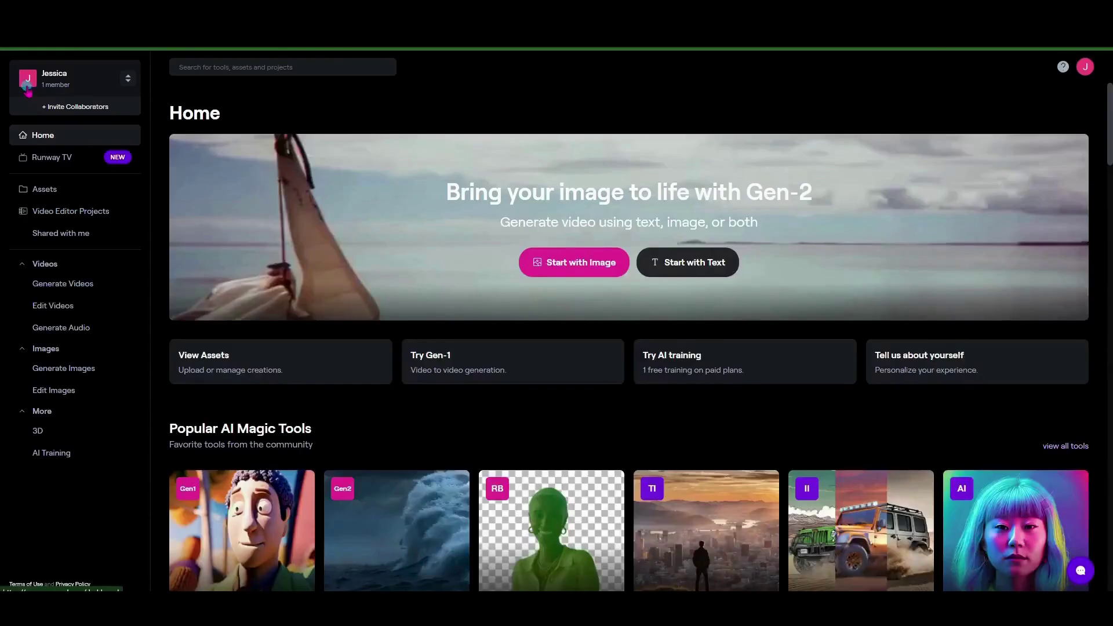
click(58, 193)
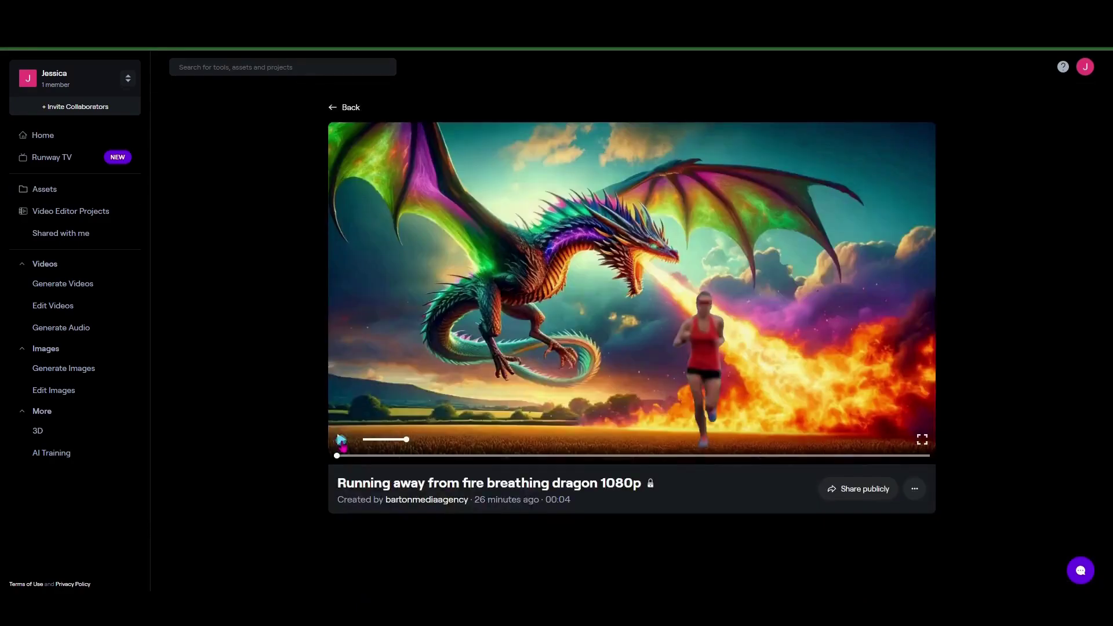
click(341, 441)
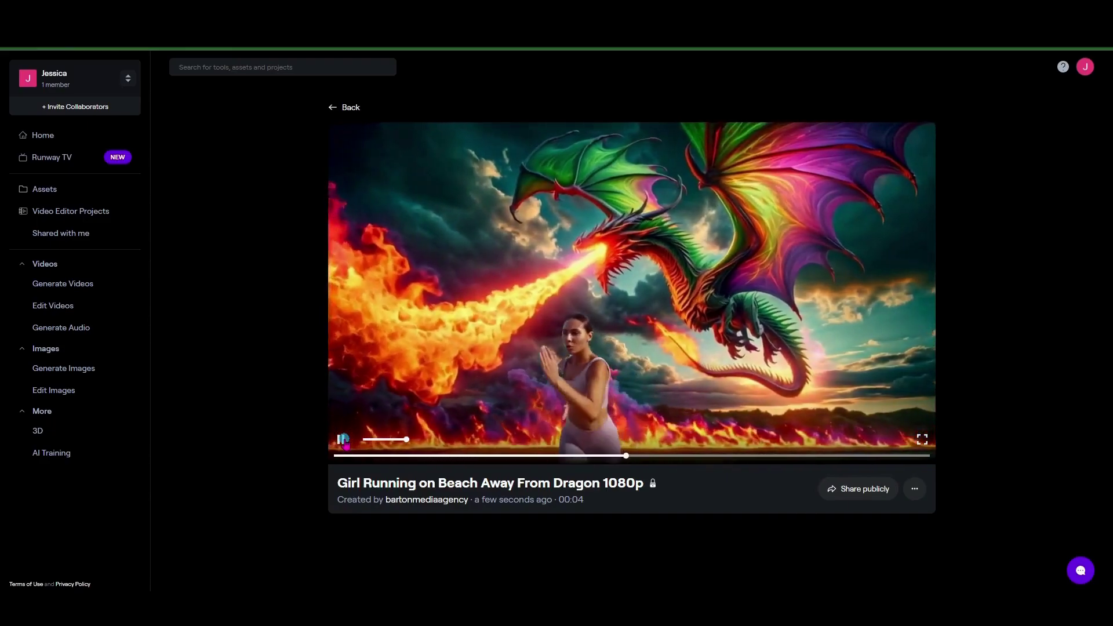
click(343, 439)
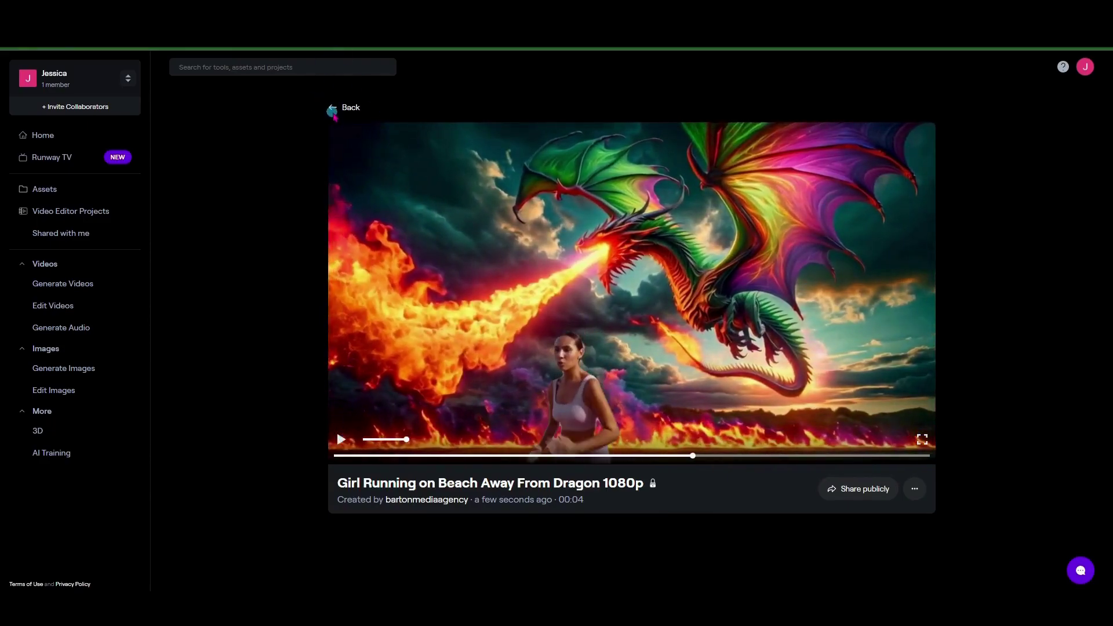
click(333, 108)
click(344, 235)
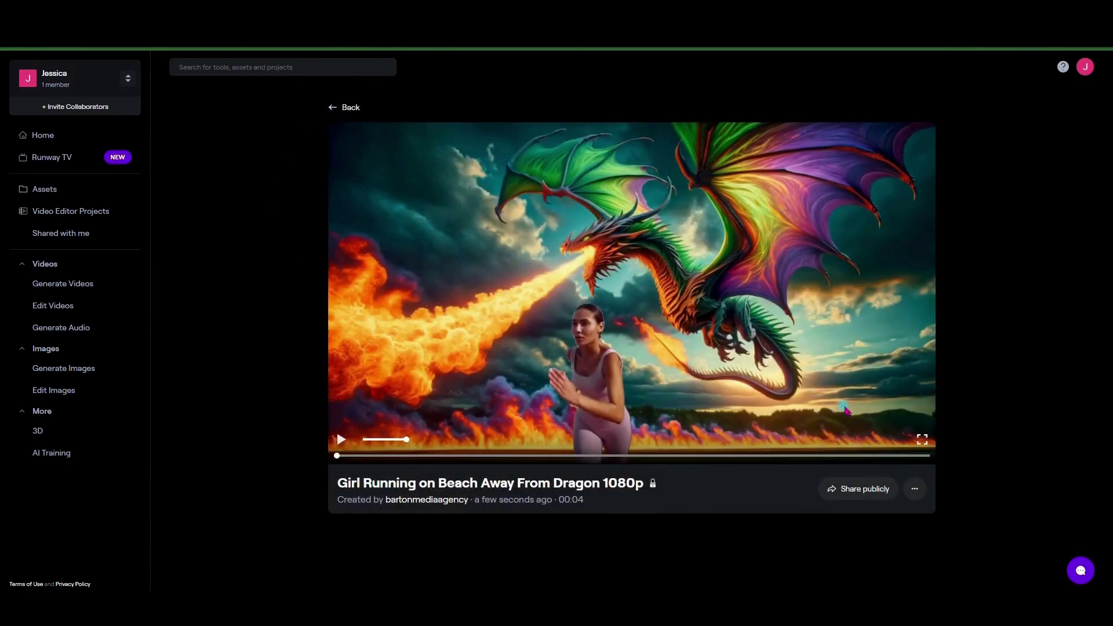
click(915, 490)
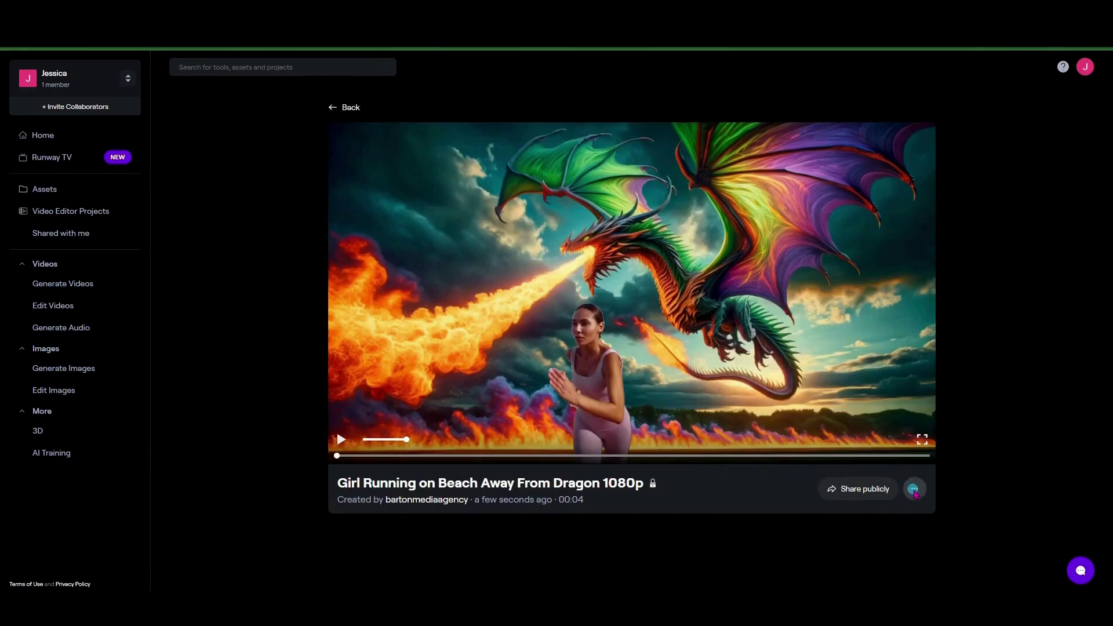